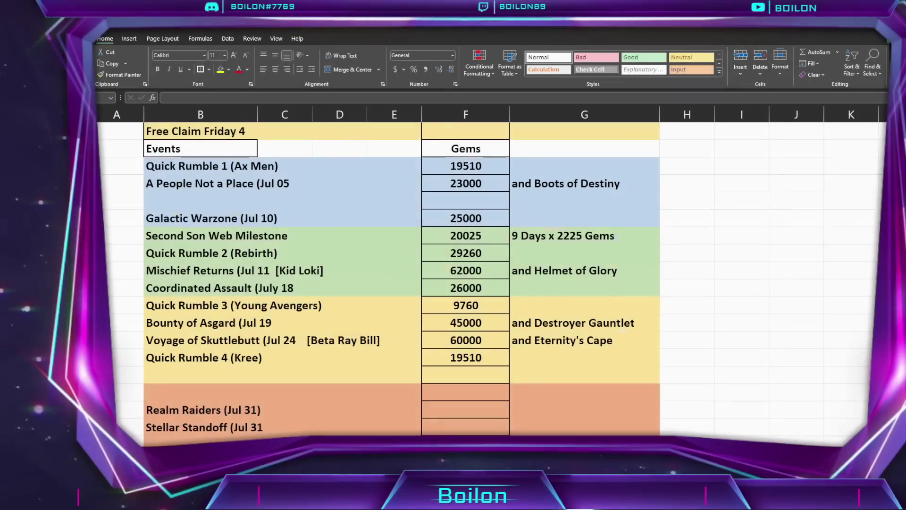
Step: Check the Total Milestone Points Required for Vahl's Defender of Valhalla Event at the start of the sheet
{"action": "left_click", "coordinate": [585, 306]}
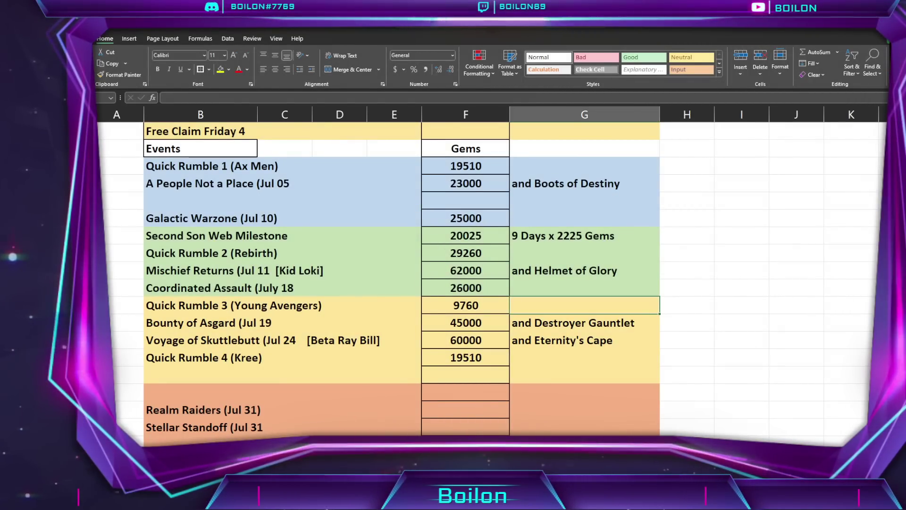
{"action": "scroll", "coordinate": [401, 279], "scroll_direction": "up", "scroll_amount": 5}
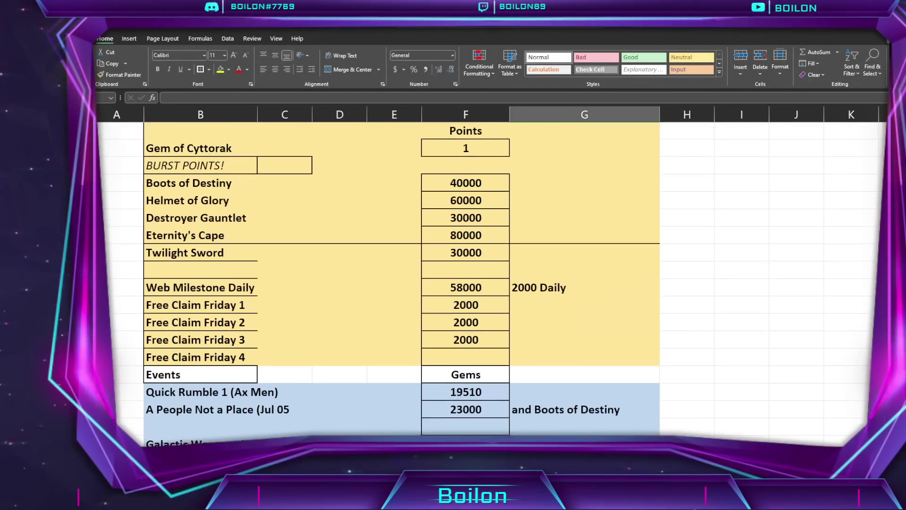
{"action": "scroll", "coordinate": [746, 297], "scroll_direction": "up", "scroll_amount": 2}
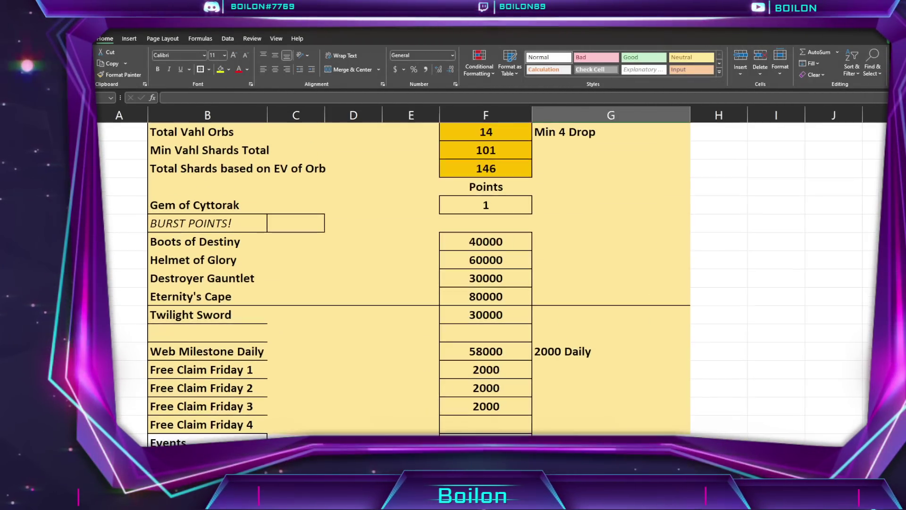
{"action": "scroll", "coordinate": [401, 279], "scroll_direction": "up", "scroll_amount": 2}
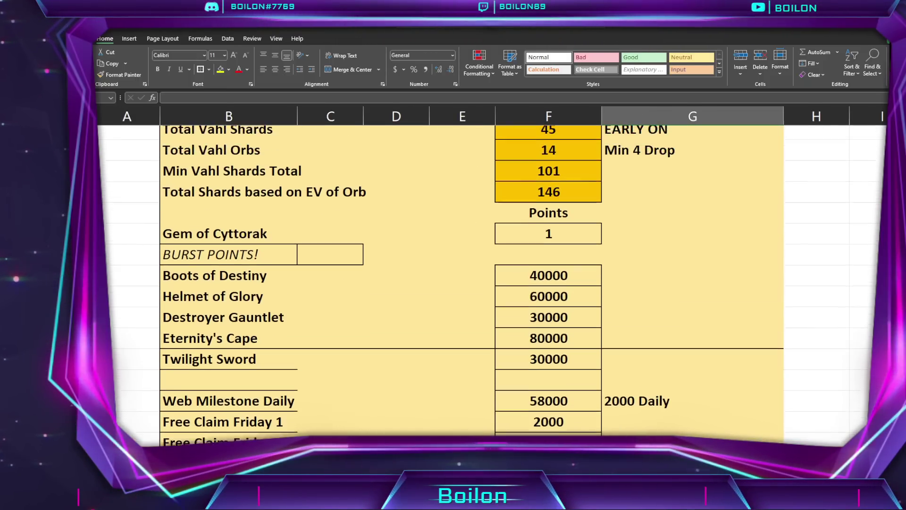
{"action": "scroll", "coordinate": [453, 283], "scroll_direction": "up", "scroll_amount": 1}
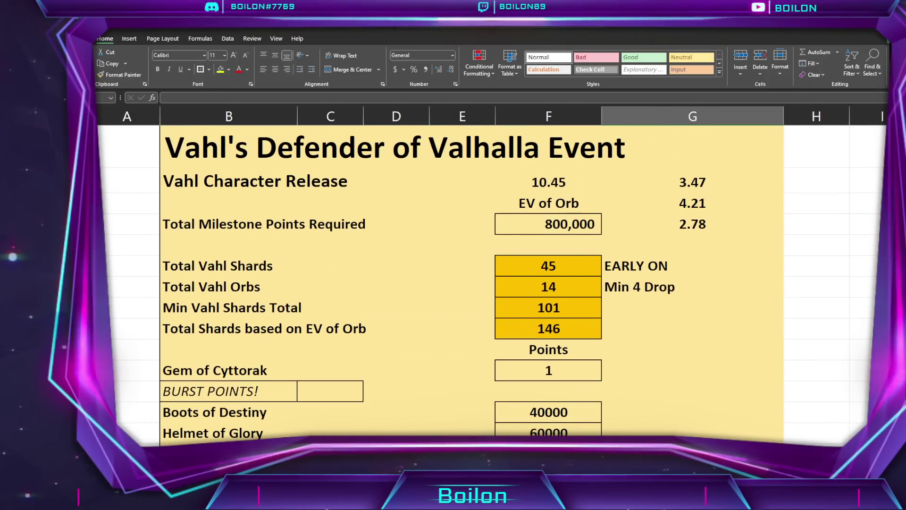
{"action": "left_click", "coordinate": [594, 226]}
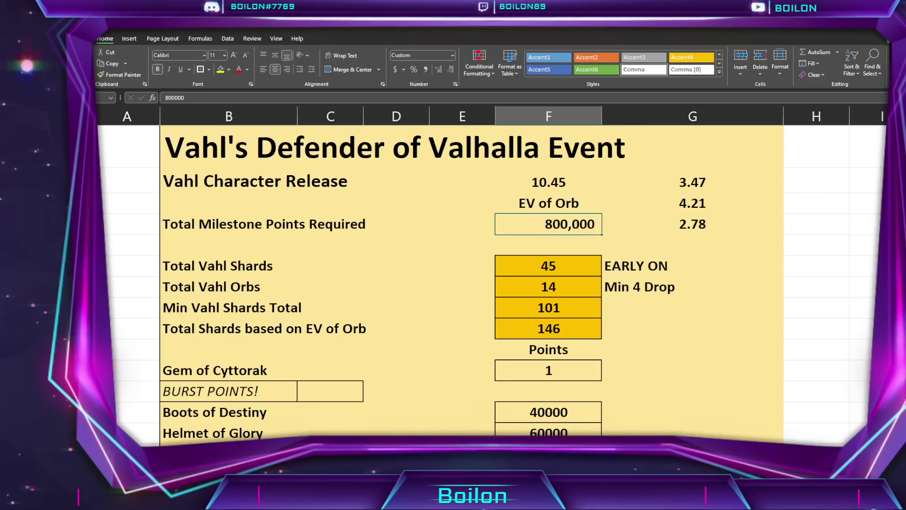
Step: Review the point sources from Gem of Cyttorak through Free Claim Friday 4 and the gem values of the listed events
{"action": "scroll", "coordinate": [472, 283], "scroll_direction": "down", "scroll_amount": 4}
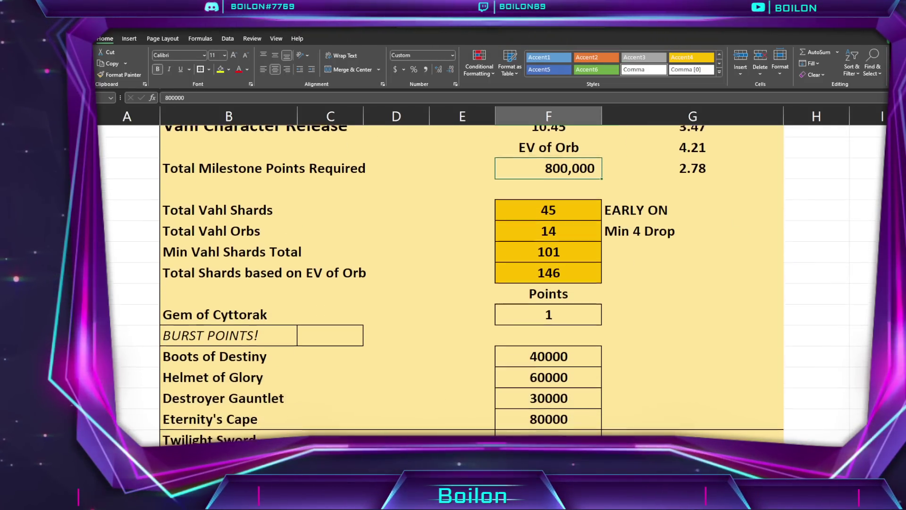
{"action": "scroll", "coordinate": [472, 284], "scroll_direction": "up", "scroll_amount": 1}
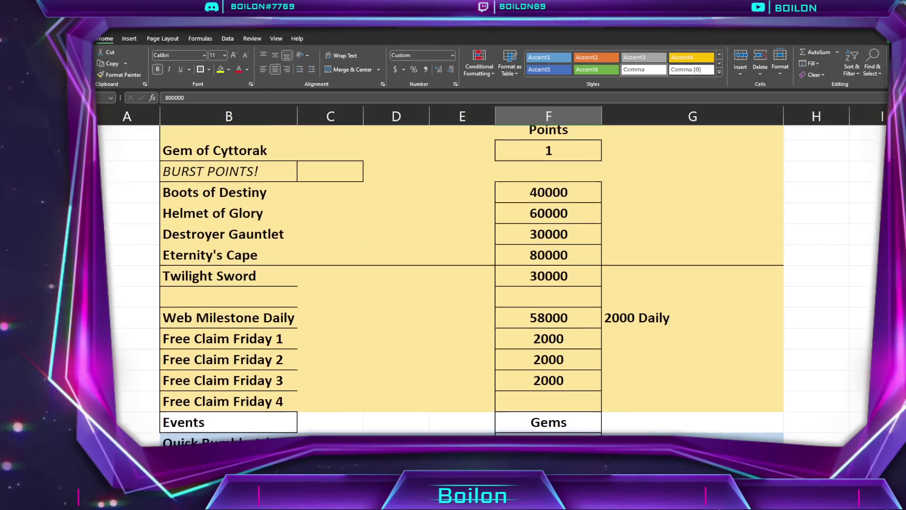
{"action": "scroll", "coordinate": [472, 284], "scroll_direction": "down", "scroll_amount": 1}
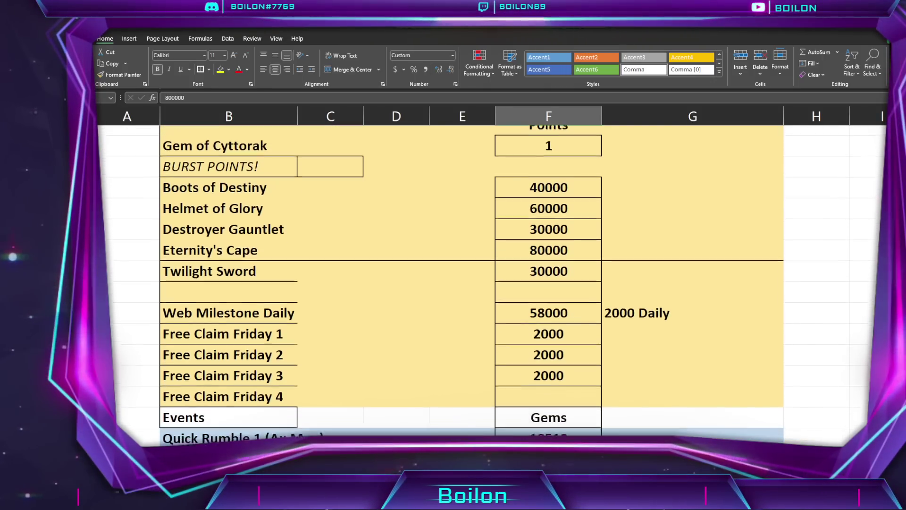
{"action": "scroll", "coordinate": [519, 246], "scroll_direction": "down", "scroll_amount": 2}
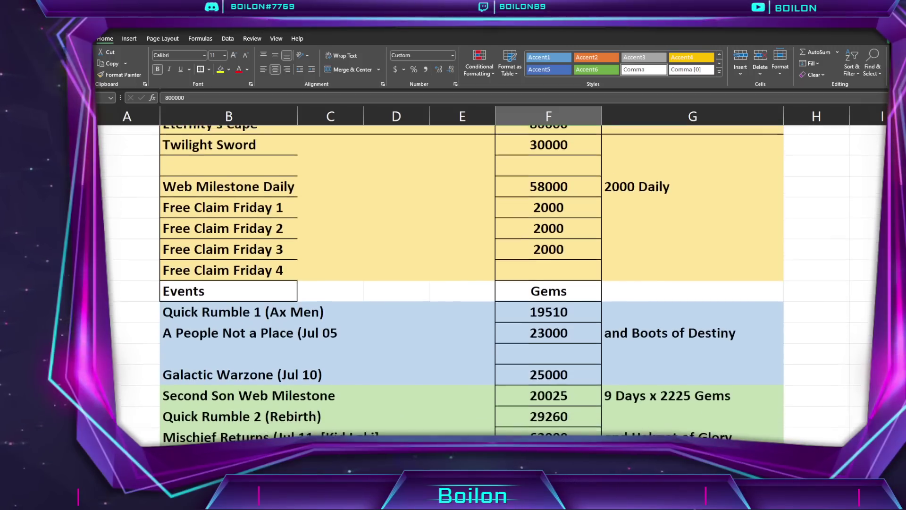
{"action": "left_click", "coordinate": [533, 254]}
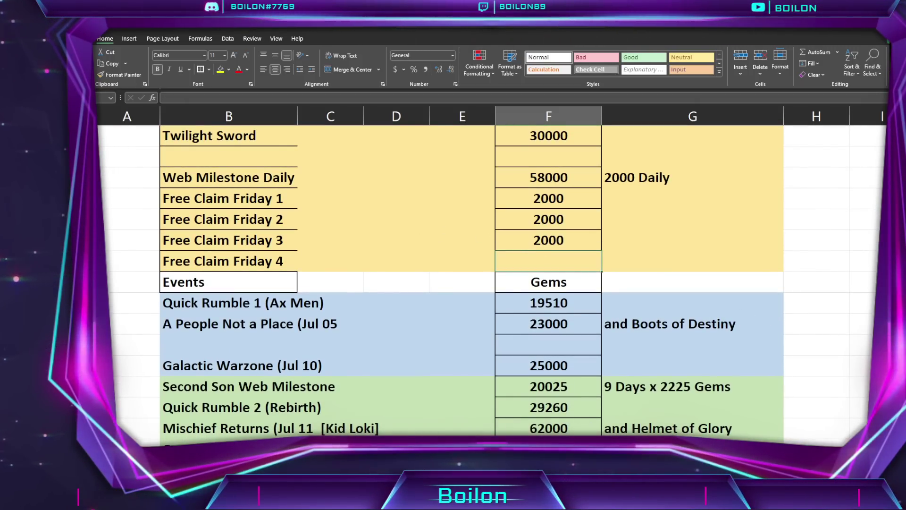
{"action": "scroll", "coordinate": [567, 364], "scroll_direction": "down", "scroll_amount": 4}
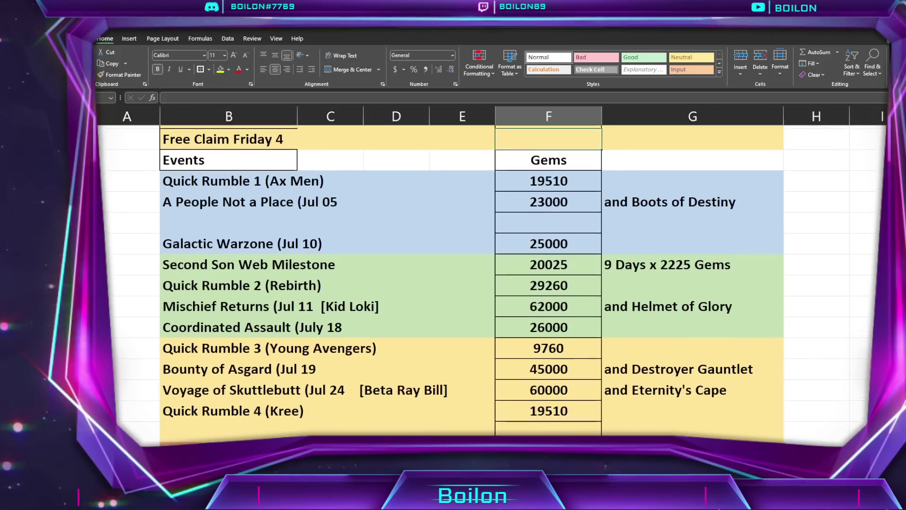
{"action": "left_click", "coordinate": [576, 362]}
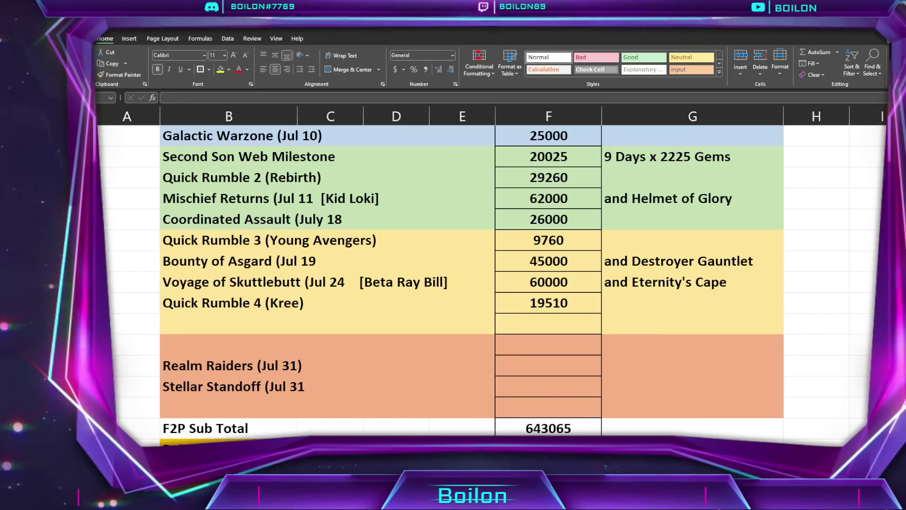
Step: Examine the Voyage of Skuttlebutt, Realm Raiders and Stellar Standoff entries, including the gem cells of the two Jul 31 events
{"action": "left_click", "coordinate": [255, 282]}
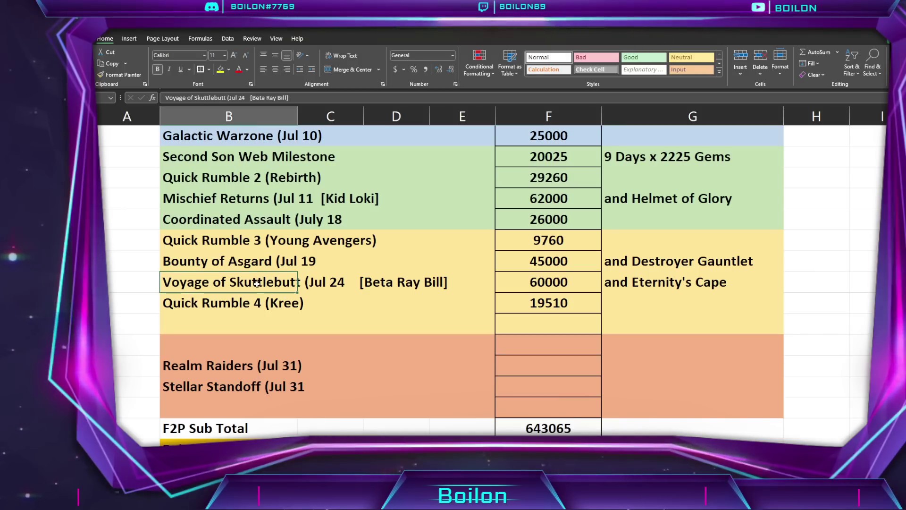
{"action": "left_click", "coordinate": [232, 371]}
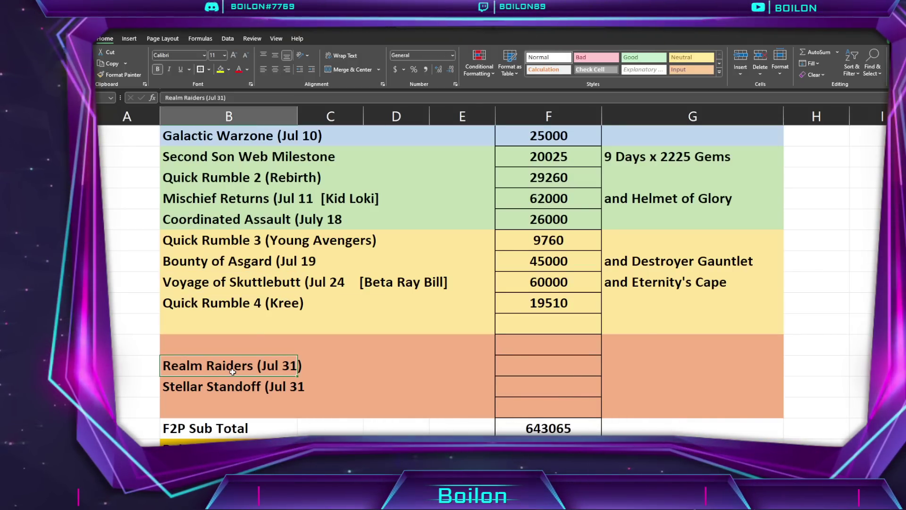
{"action": "left_click", "coordinate": [230, 387]}
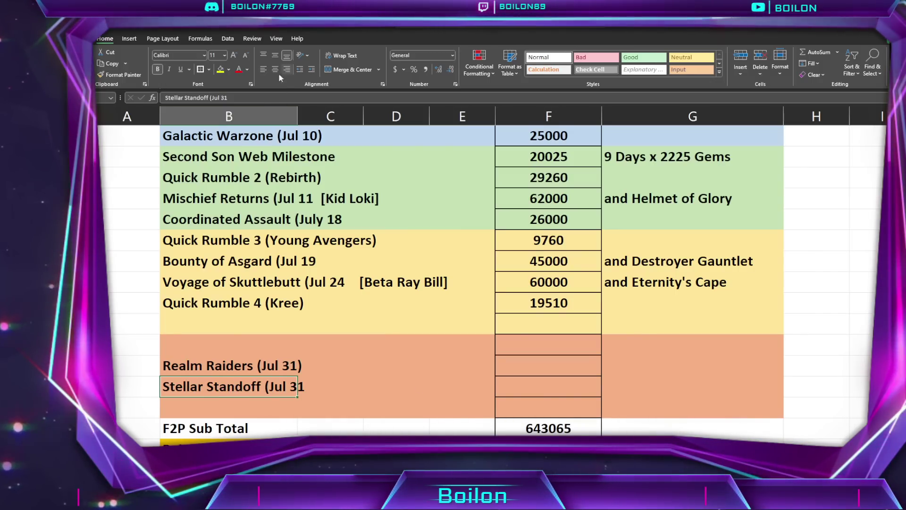
{"action": "key", "text": "Down"}
{"action": "left_click", "coordinate": [586, 357]}
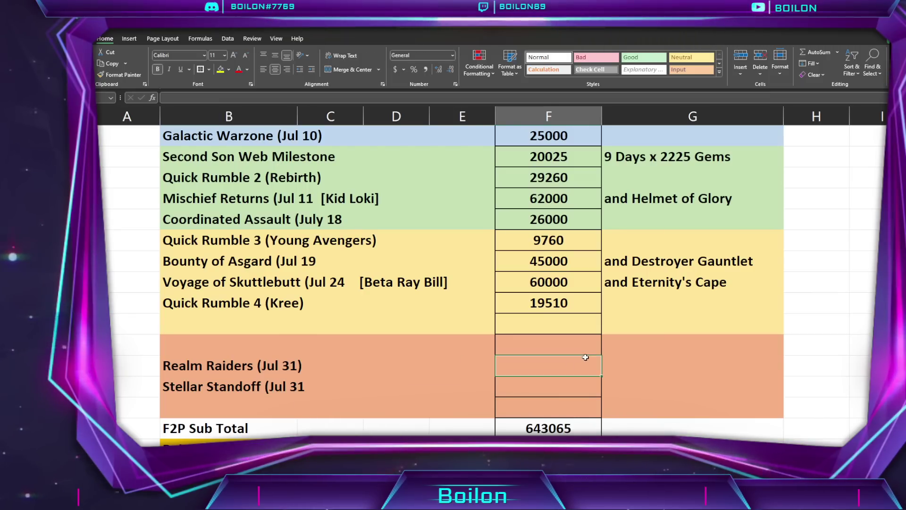
{"action": "left_click", "coordinate": [580, 384]}
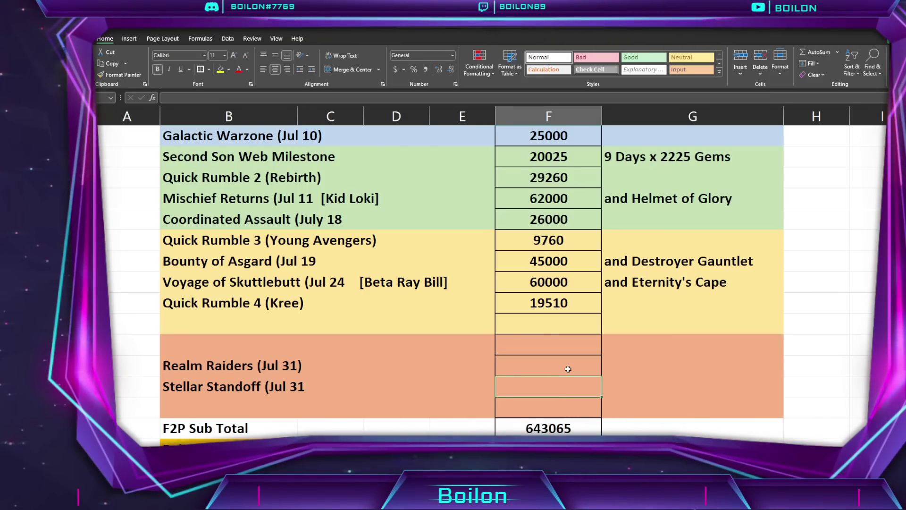
{"action": "key", "text": "Down"}
{"action": "key", "text": "Down"}
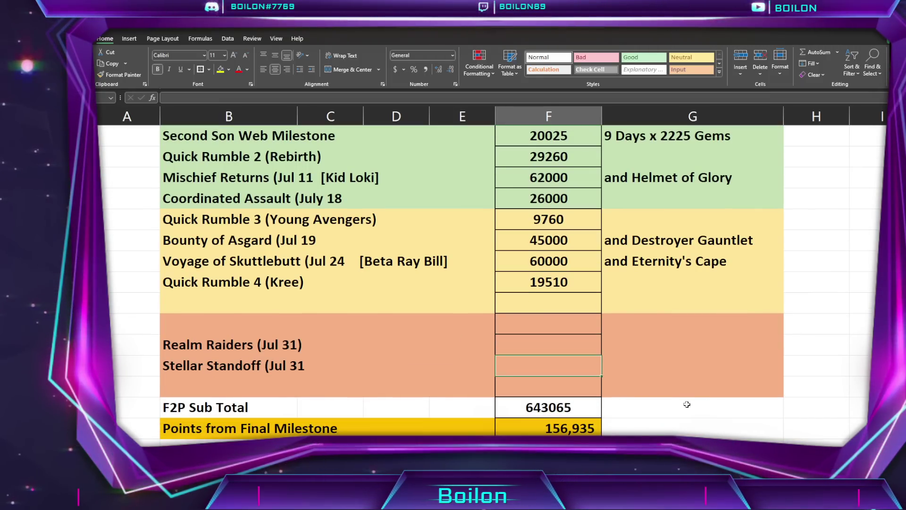
Step: Inspect the F2P Sub Total formula and the gem cells that precede it in the Jul 31 section
{"action": "scroll", "coordinate": [817, 427], "scroll_direction": "down", "scroll_amount": 1}
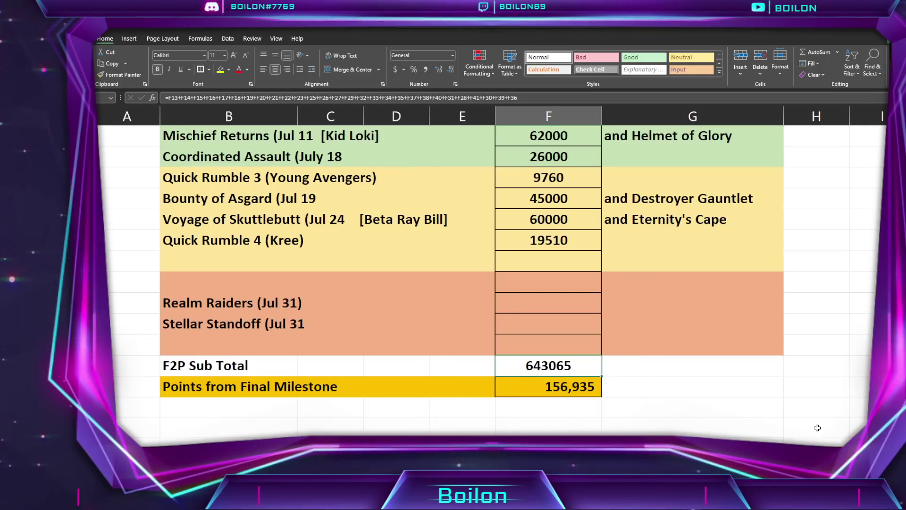
{"action": "key", "text": "Up"}
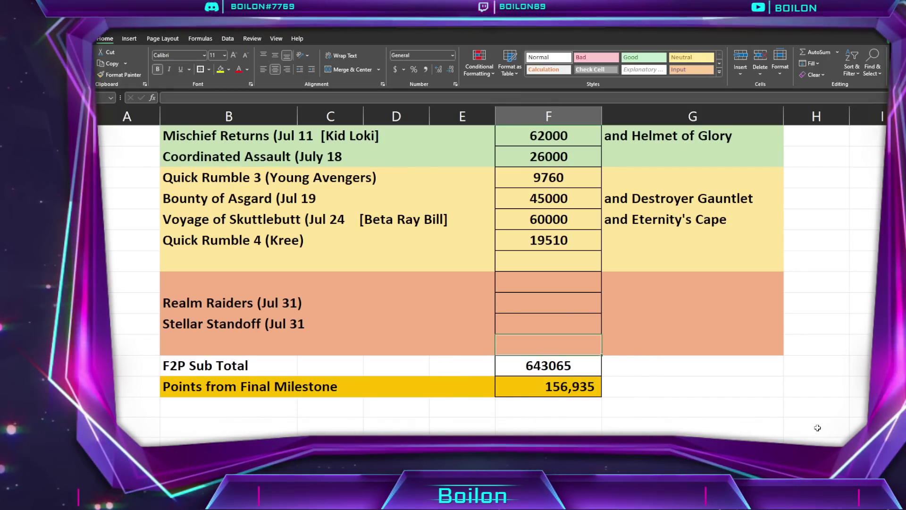
{"action": "key", "text": "Up"}
{"action": "key", "text": "Up"}
{"action": "key", "text": "Up"}
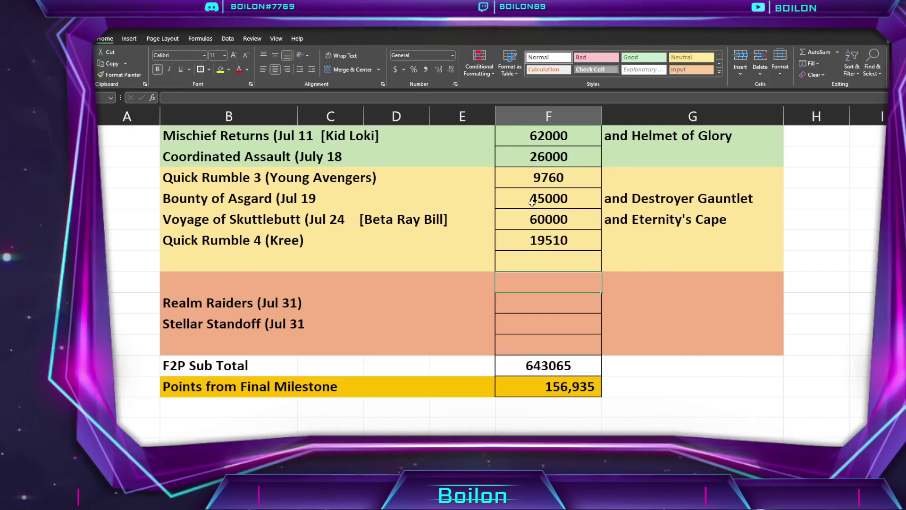
{"action": "left_click", "coordinate": [560, 377]}
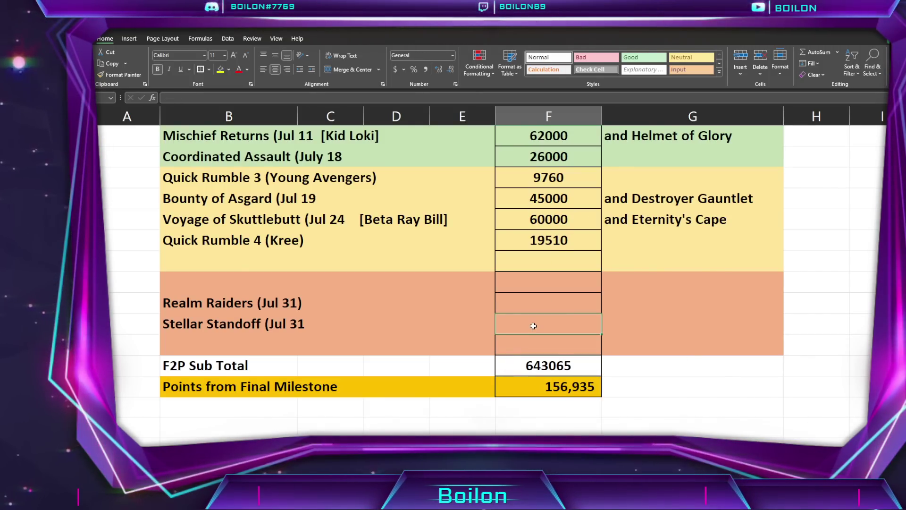
{"action": "left_click", "coordinate": [539, 305]}
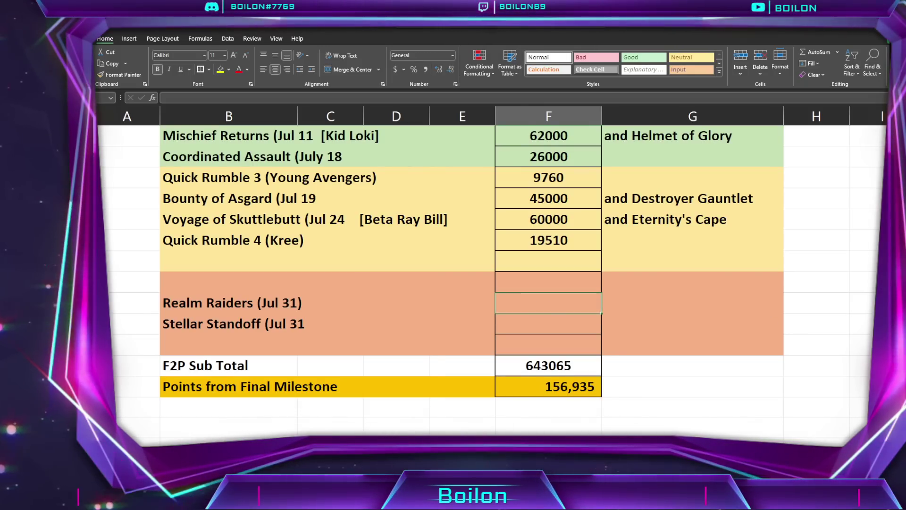
Step: Check the gem value of Mischief Returns and the point values of Helmet of Glory and Twilight Sword
{"action": "scroll", "coordinate": [490, 279], "scroll_direction": "up", "scroll_amount": 3}
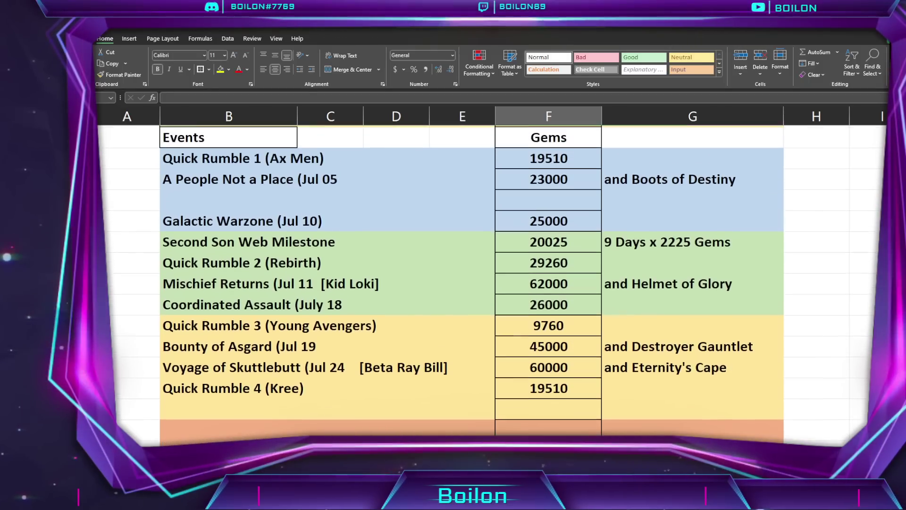
{"action": "left_click", "coordinate": [548, 282]}
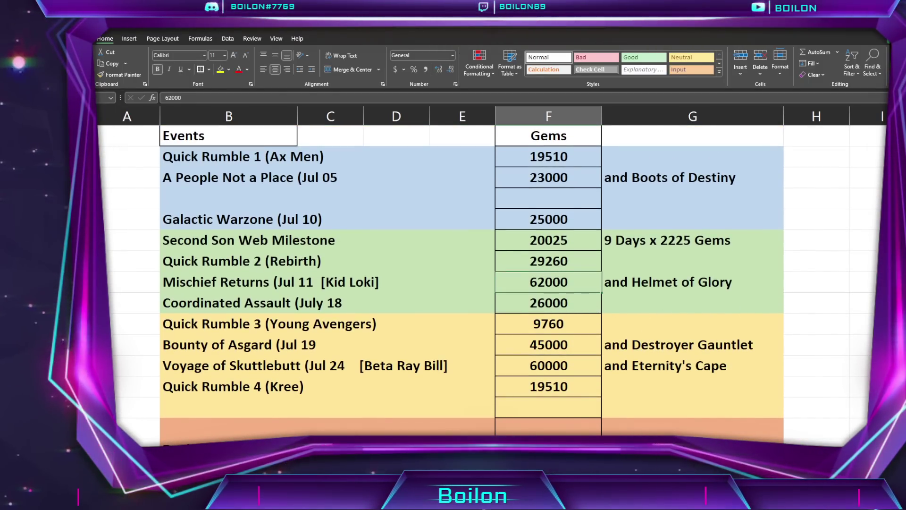
{"action": "scroll", "coordinate": [566, 183], "scroll_direction": "up", "scroll_amount": 5}
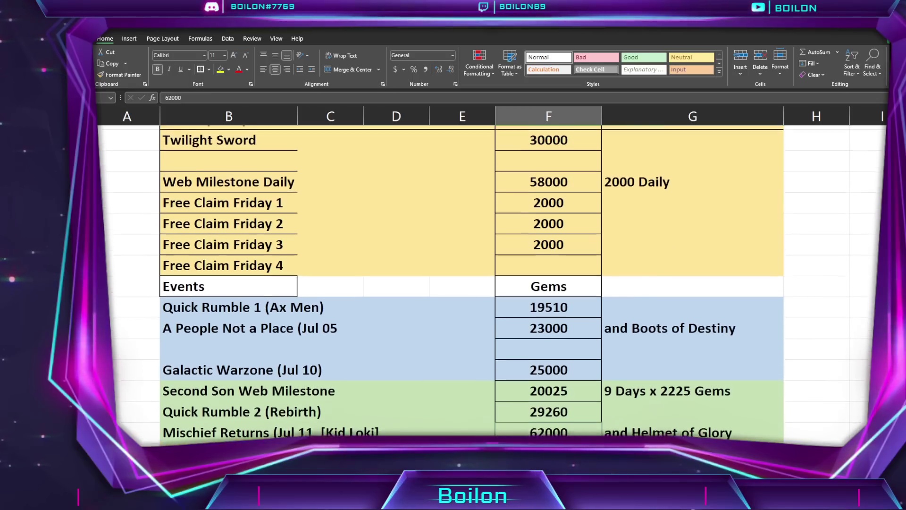
{"action": "left_click", "coordinate": [567, 183]}
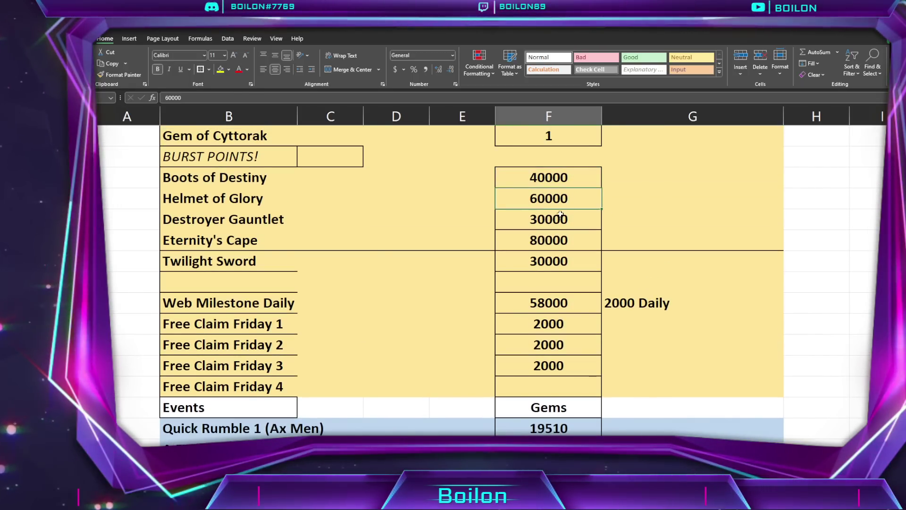
{"action": "left_click", "coordinate": [565, 264]}
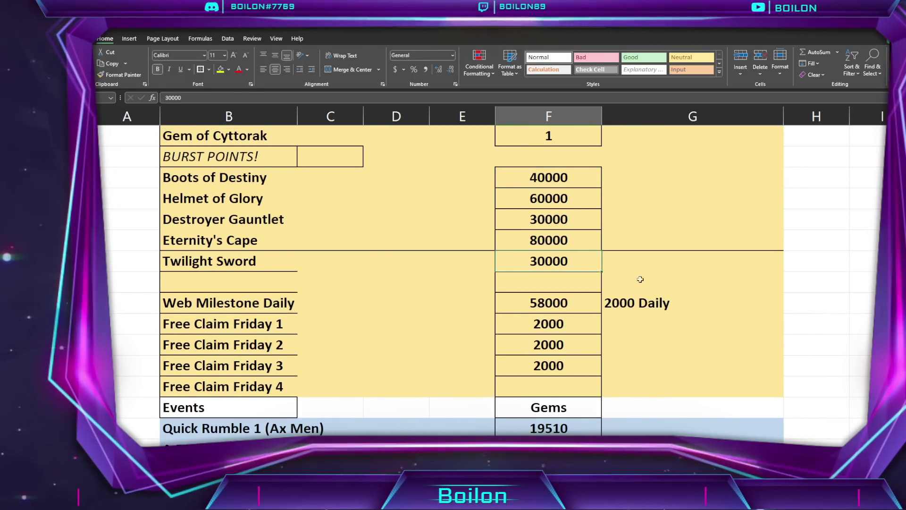
Step: Review the event gem values again down to the F2P Sub Total and the Points from Final Milestone
{"action": "scroll", "coordinate": [661, 264], "scroll_direction": "down", "scroll_amount": 5}
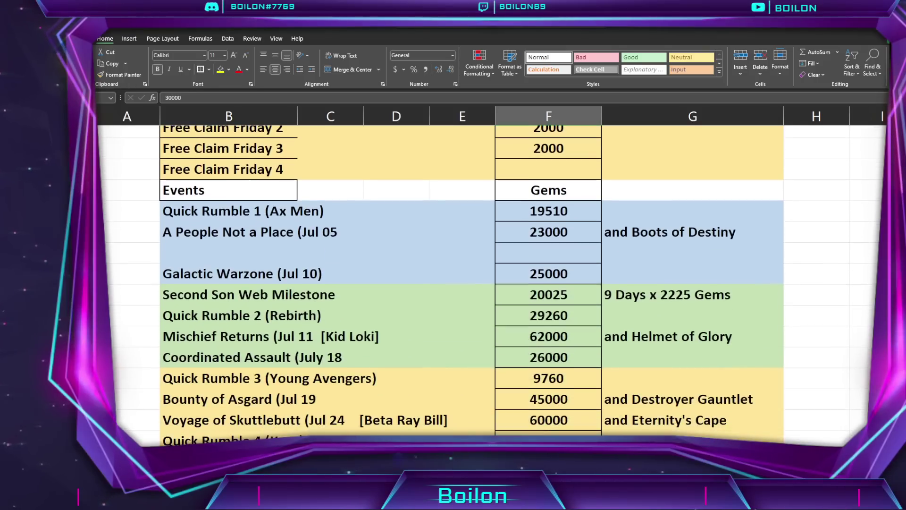
{"action": "scroll", "coordinate": [576, 348], "scroll_direction": "up", "scroll_amount": 1}
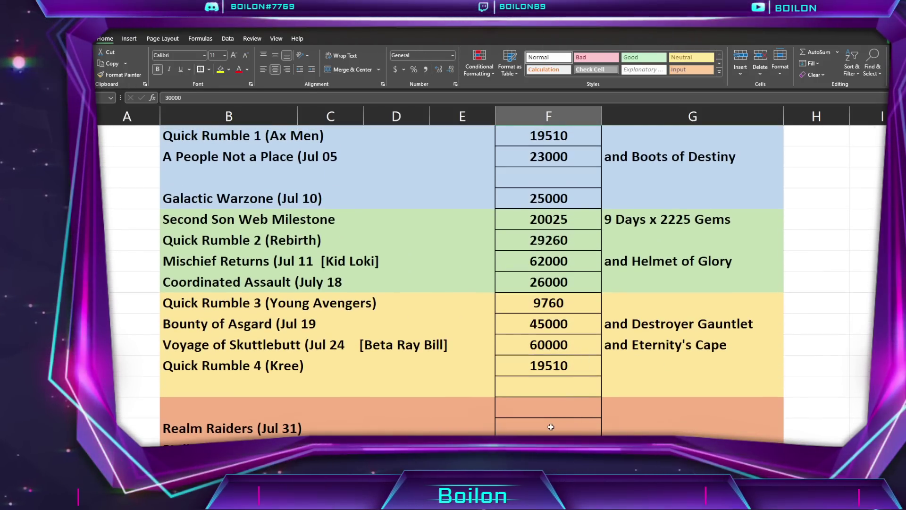
{"action": "scroll", "coordinate": [590, 423], "scroll_direction": "down", "scroll_amount": 1}
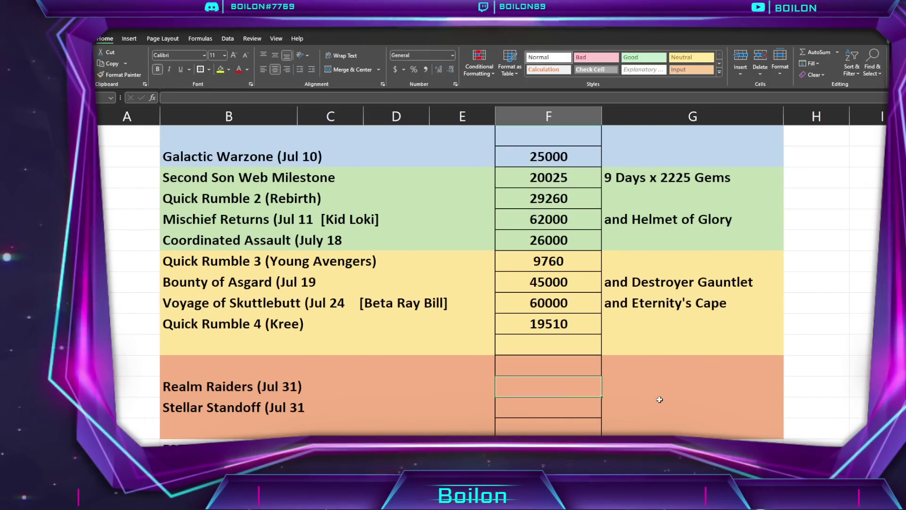
{"action": "scroll", "coordinate": [660, 399], "scroll_direction": "down", "scroll_amount": 2}
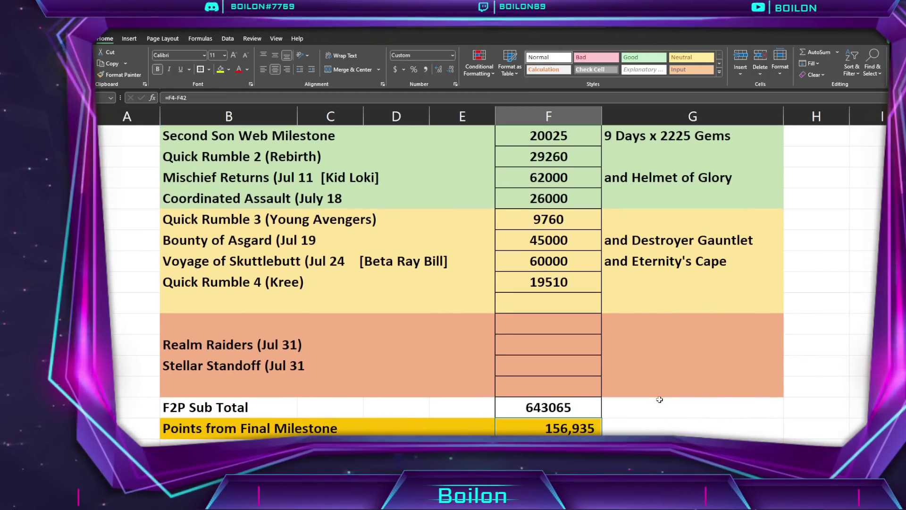
{"action": "scroll", "coordinate": [659, 400], "scroll_direction": "down", "scroll_amount": 1}
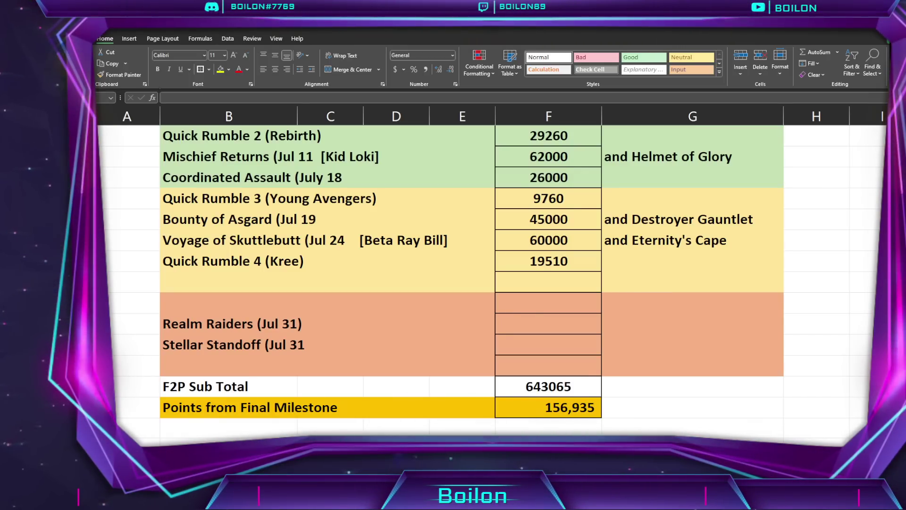
Step: Switch to the browser showing the Marvel Strike Force milestones page
{"action": "key", "text": "alt+Tab"}
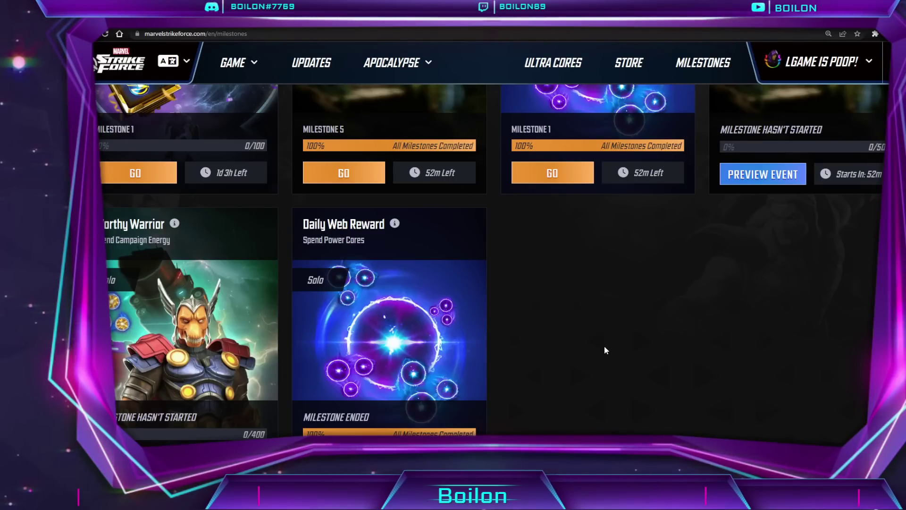
Step: Open the Worthy Warrior milestone event and review the points and rewards of its milestones
{"action": "scroll", "coordinate": [606, 325], "scroll_direction": "down", "scroll_amount": 2}
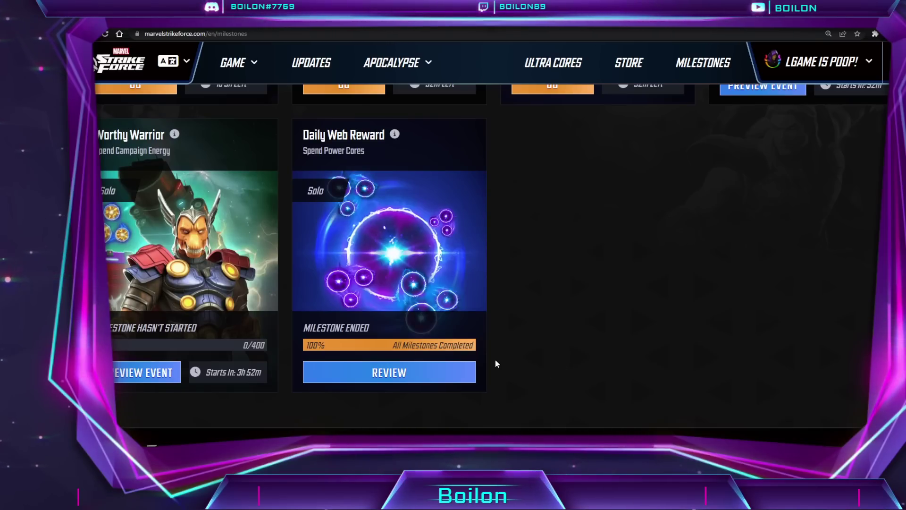
{"action": "left_click", "coordinate": [142, 373]}
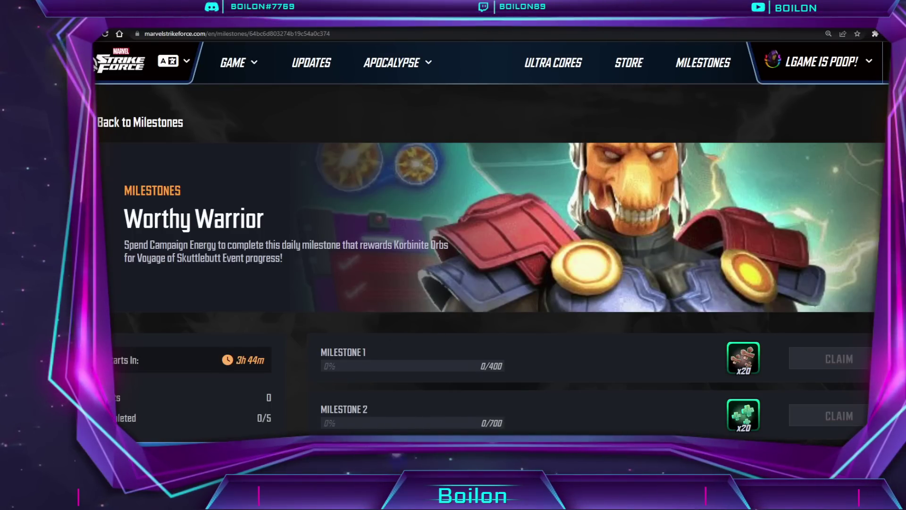
{"action": "scroll", "coordinate": [490, 264], "scroll_direction": "down", "scroll_amount": 3}
{"action": "scroll", "coordinate": [491, 265], "scroll_direction": "down", "scroll_amount": 1}
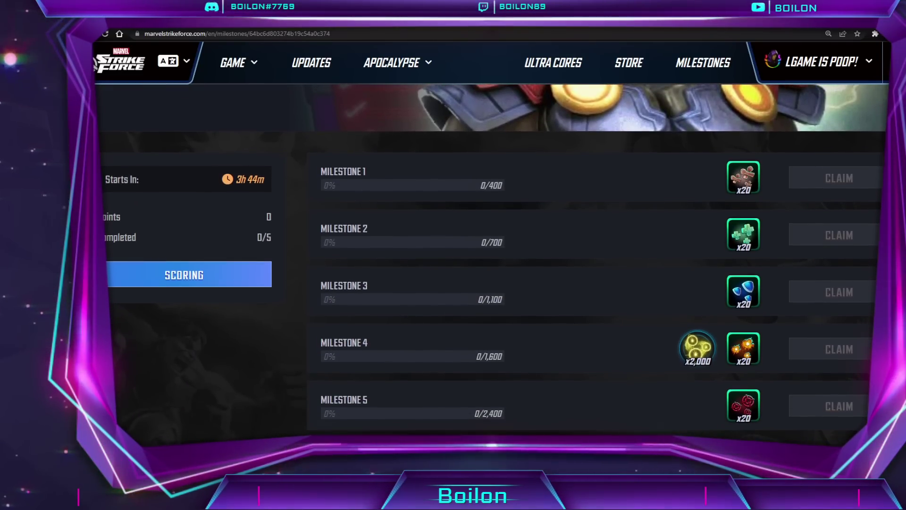
{"action": "scroll", "coordinate": [617, 230], "scroll_direction": "down", "scroll_amount": 1}
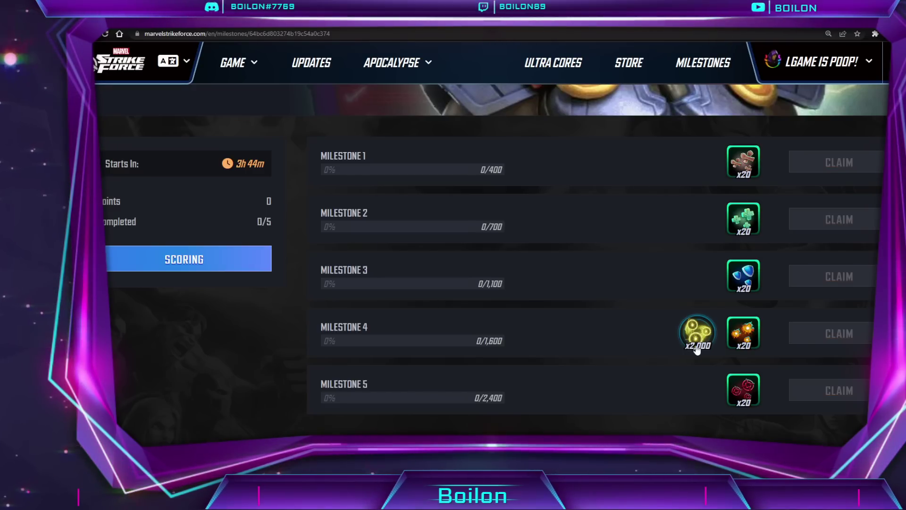
Step: Check how points are scored in the Worthy Warrior event, close the scoring details and reread the event description
{"action": "left_click", "coordinate": [219, 267]}
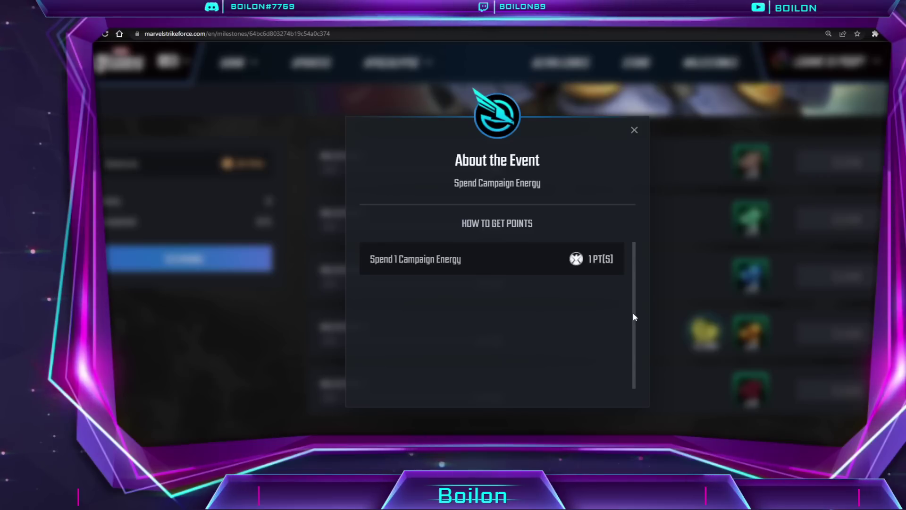
{"action": "left_click", "coordinate": [634, 131]}
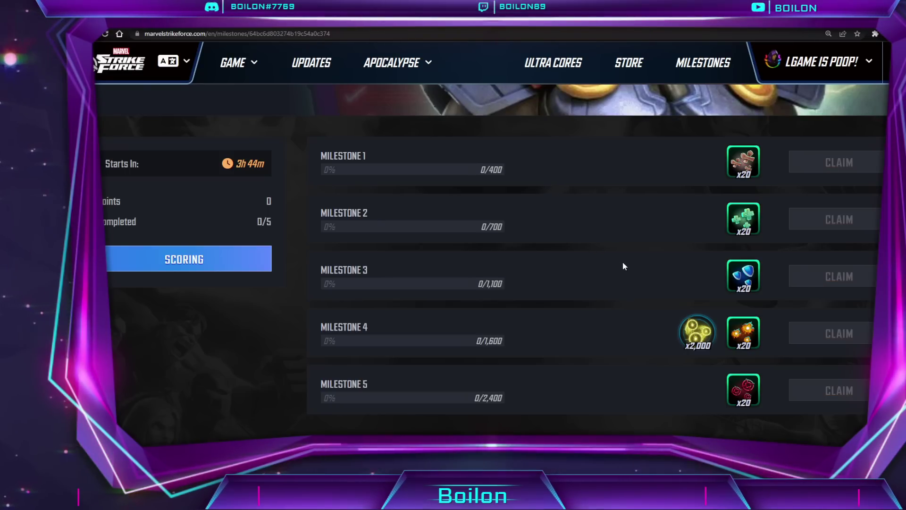
{"action": "scroll", "coordinate": [491, 264], "scroll_direction": "up", "scroll_amount": 4}
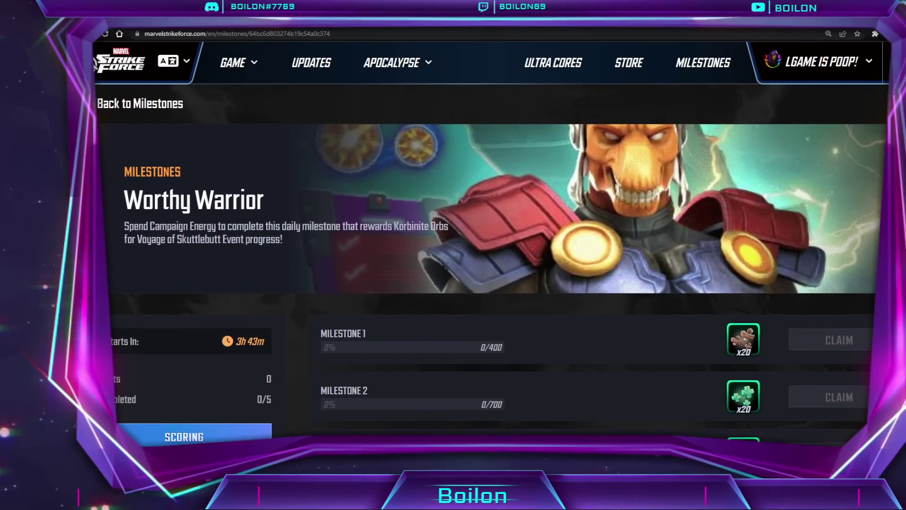
{"action": "scroll", "coordinate": [491, 265], "scroll_direction": "down", "scroll_amount": 1}
{"action": "scroll", "coordinate": [321, 49], "scroll_direction": "down", "scroll_amount": 1}
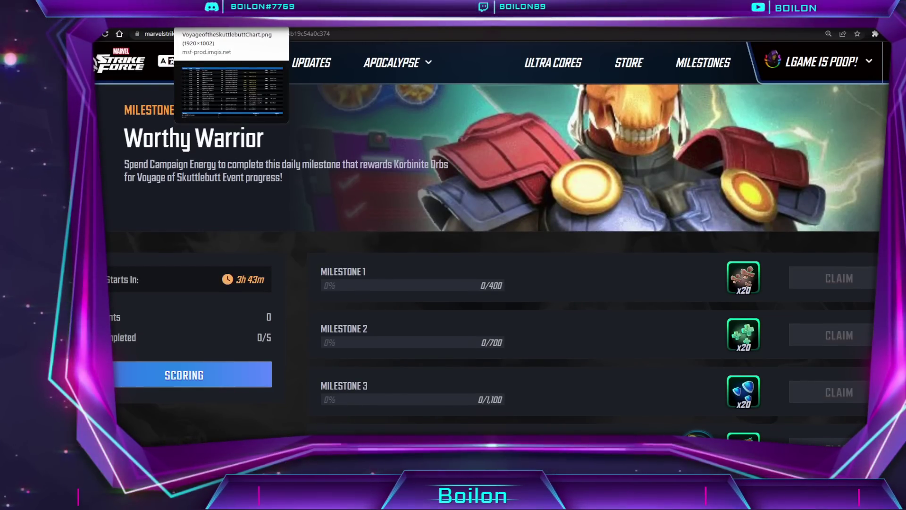
Step: Switch to the 7-21-23 blog update and read the Voyage of Skuttlebutt description, highlighting "winning in Blitz"
{"action": "left_click", "coordinate": [212, 21]}
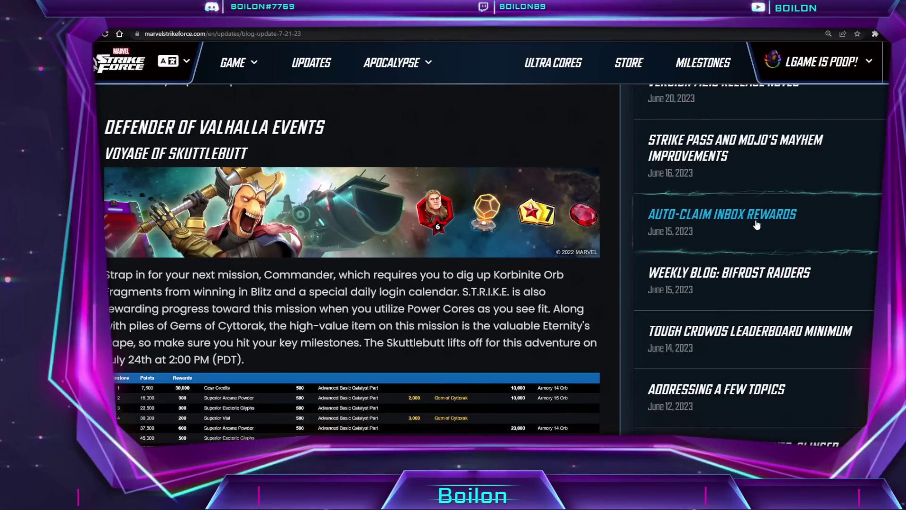
{"action": "scroll", "coordinate": [757, 225], "scroll_direction": "down", "scroll_amount": 2}
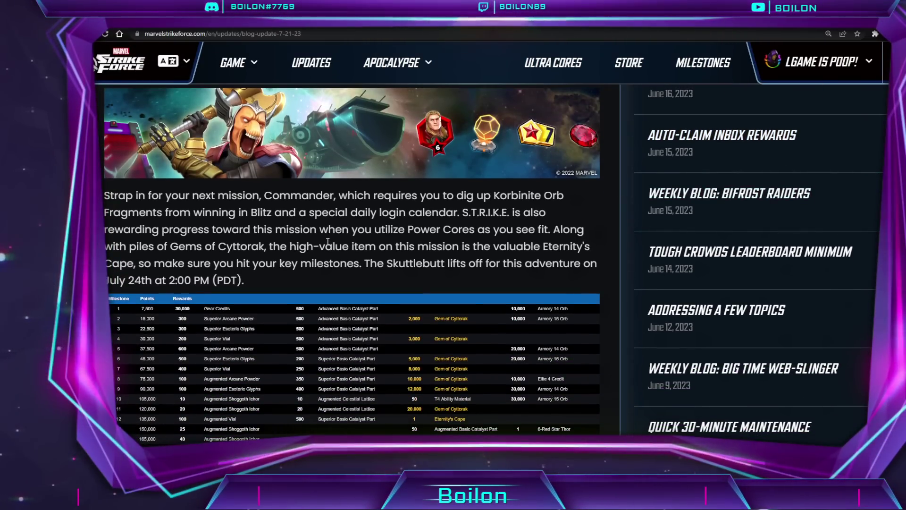
{"action": "left_click_drag", "start_coordinate": [194, 213], "coordinate": [272, 211]}
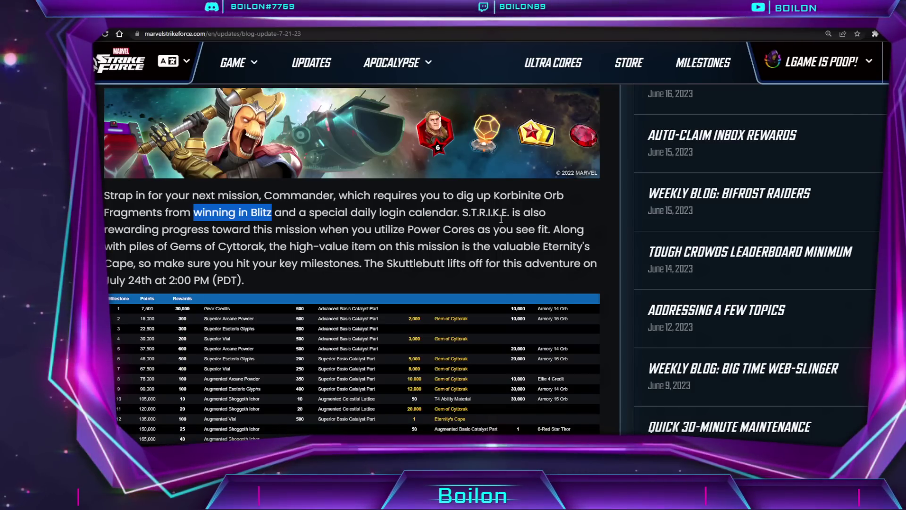
Step: Open the Voyage of Skuttlebutt chart image on its own and enlarge it to examine the milestone rewards
{"action": "right_click", "coordinate": [411, 329]}
{"action": "left_click", "coordinate": [439, 336]}
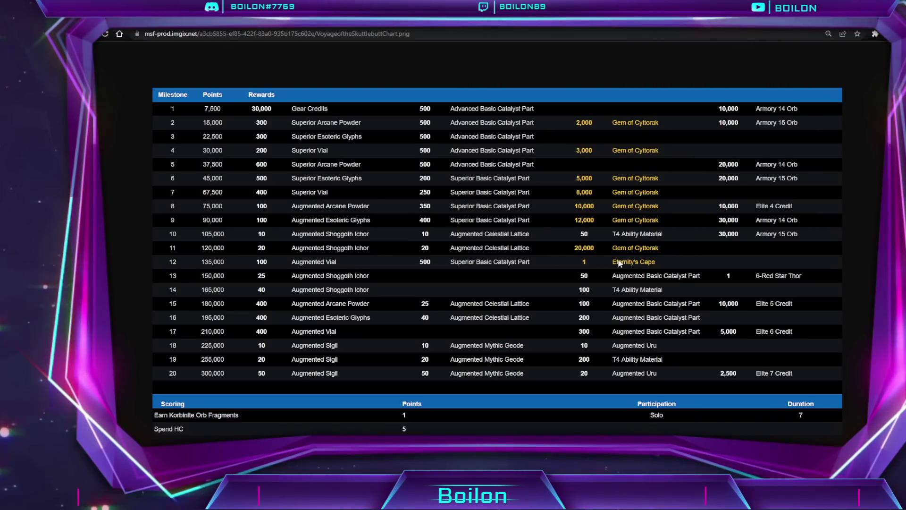
{"action": "left_click", "coordinate": [619, 315]}
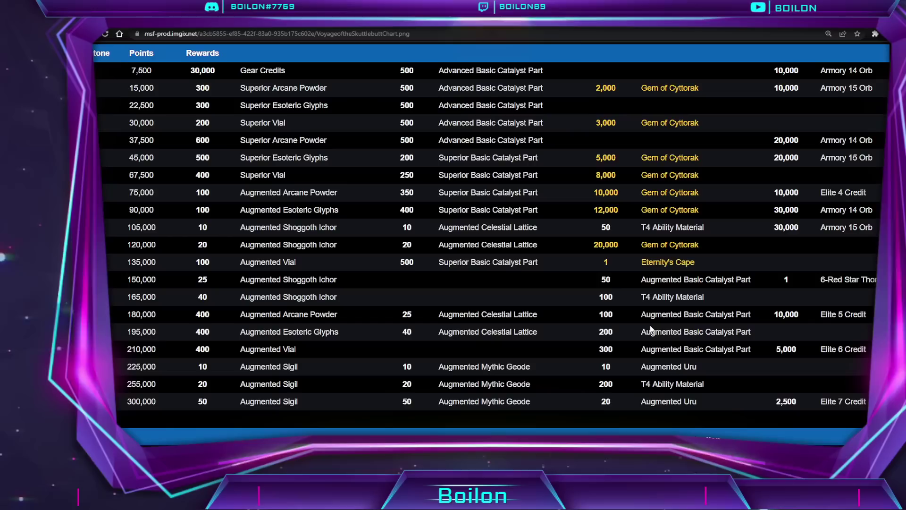
{"action": "key", "text": "ctrl+0"}
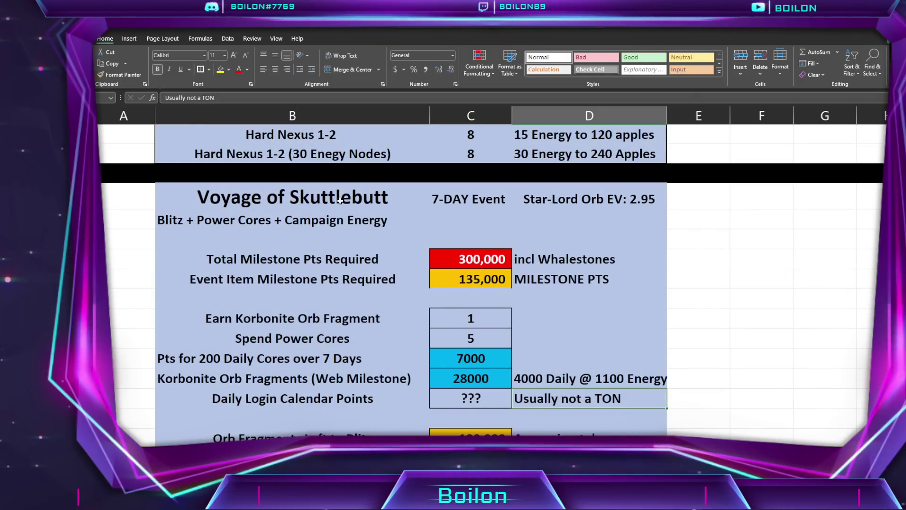
Step: Check the Voyage of Skuttlebutt title, event duration and Star-Lord Orb EV cells in the spreadsheet
{"action": "left_click", "coordinate": [337, 202]}
{"action": "key", "text": "Right"}
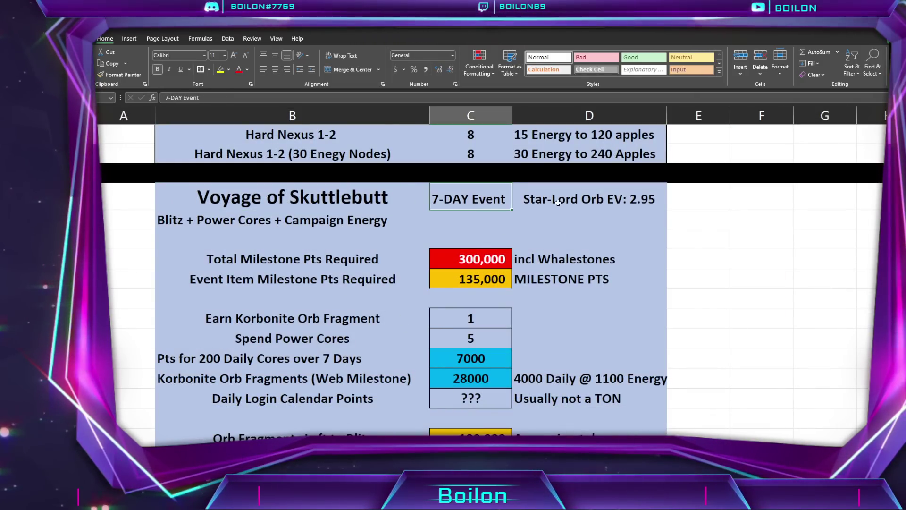
{"action": "key", "text": "Right"}
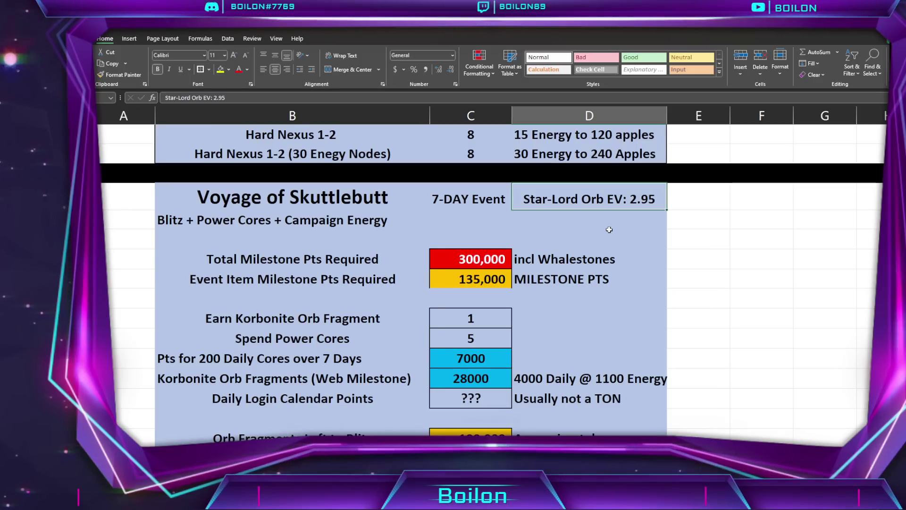
Step: Add the note "included 50 shard drop" directly beneath the Star-Lord Orb EV cell
{"action": "left_click", "coordinate": [585, 222]}
{"action": "type", "text": "included"}
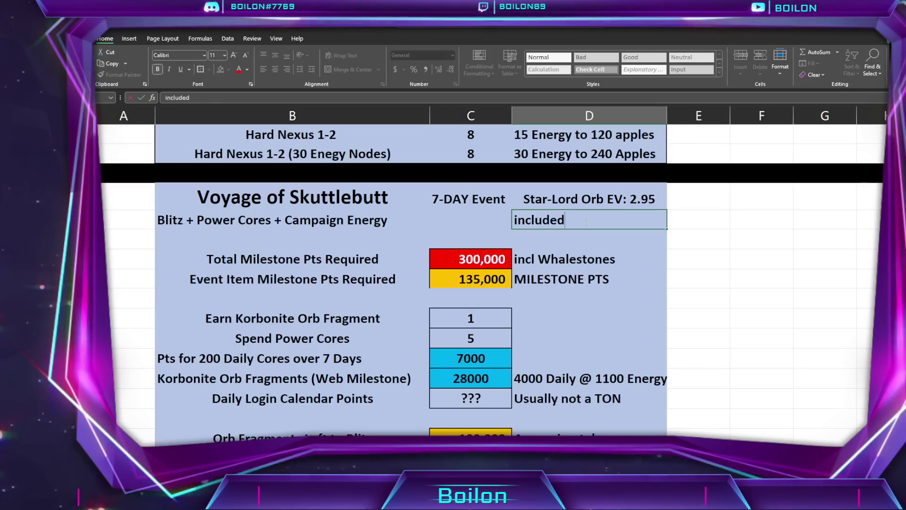
{"action": "type", "text": " 50 shard dro"}
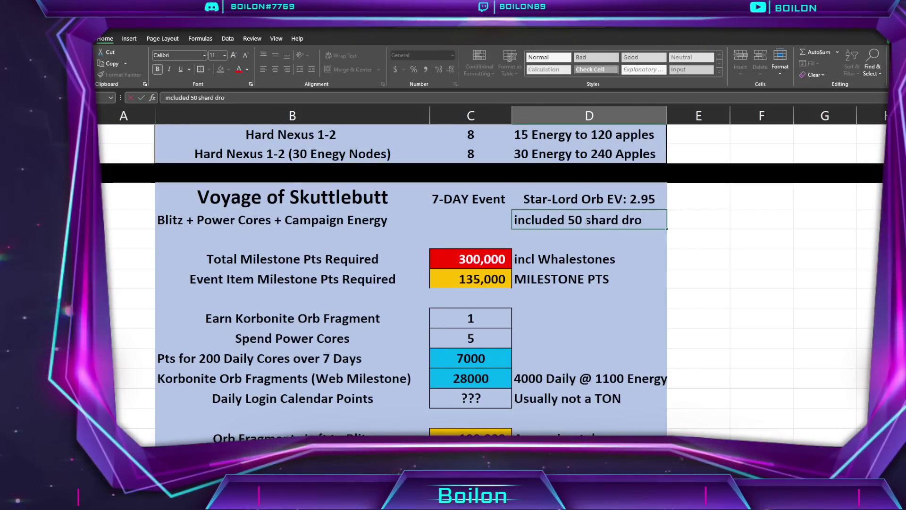
{"action": "type", "text": "p"}
{"action": "key", "text": "Return"}
{"action": "key", "text": "Up"}
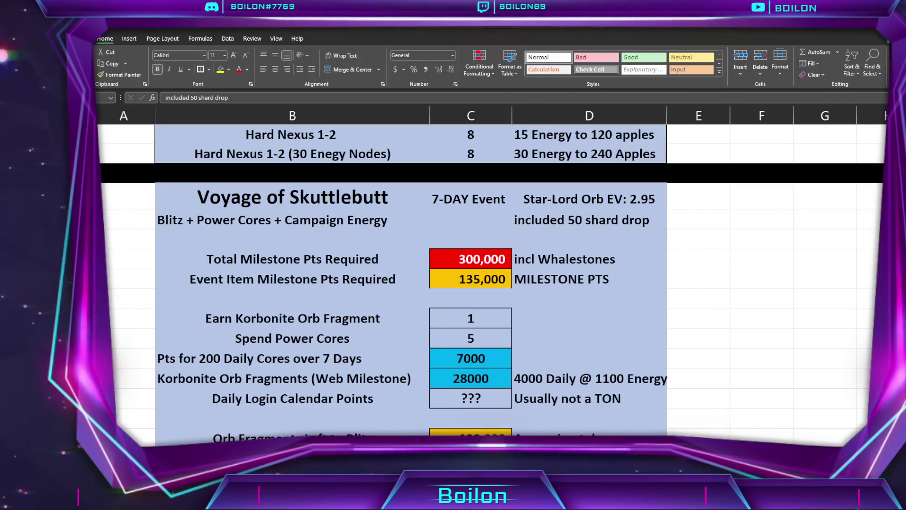
Step: Switch to the Marvel Strike Force game and open the main orbs in its supplies store
{"action": "key", "text": "alt+Tab"}
{"action": "left_click", "coordinate": [845, 52]}
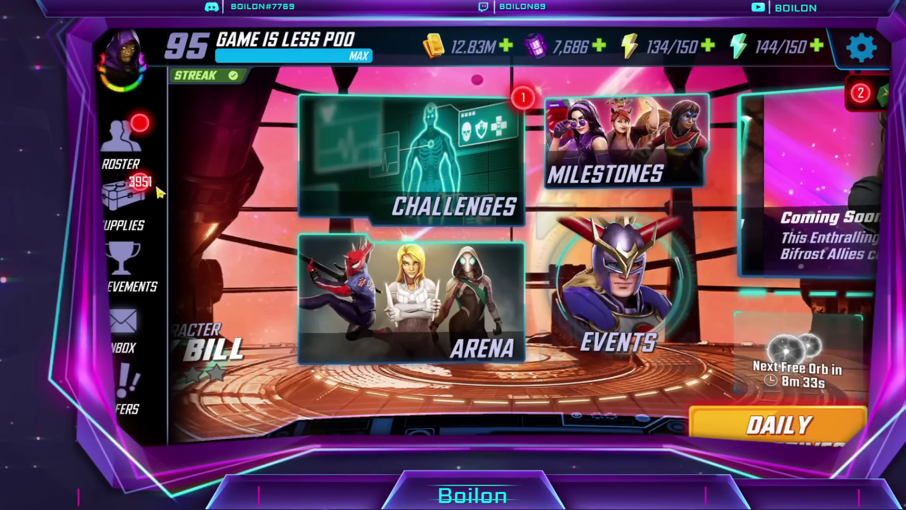
{"action": "left_click", "coordinate": [92, 187]}
{"action": "left_click", "coordinate": [217, 268]}
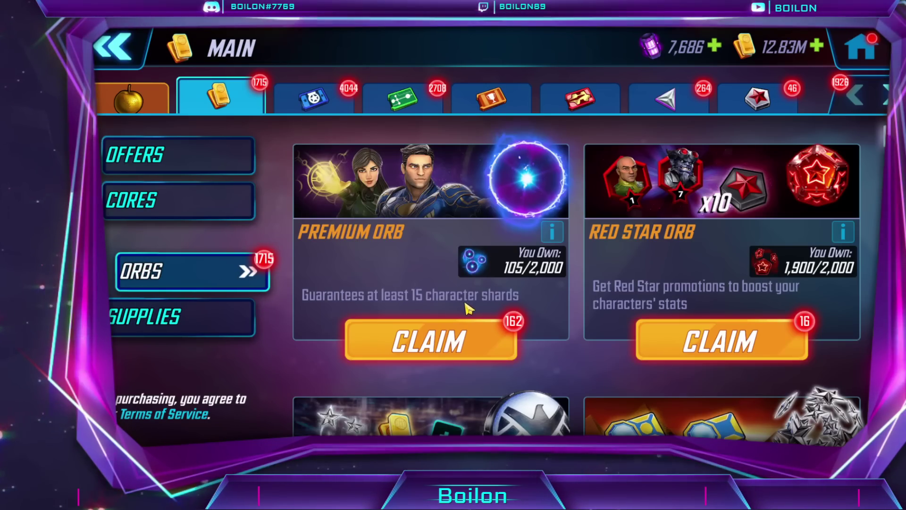
Step: Look through the main orbs, from the Premium Orb to the Star Master Orb, and return to the Allied Supply Orb
{"action": "scroll", "coordinate": [469, 253], "scroll_direction": "down", "scroll_amount": 5}
{"action": "scroll", "coordinate": [500, 255], "scroll_direction": "down", "scroll_amount": 5}
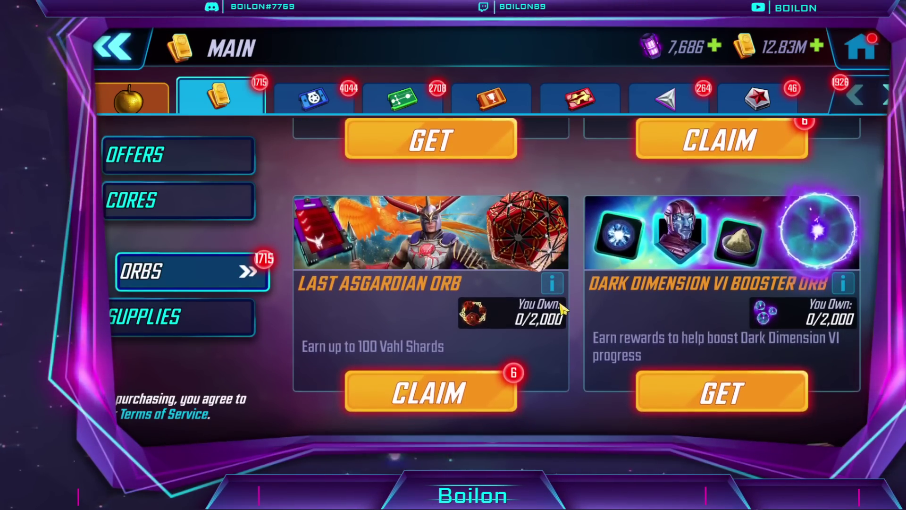
{"action": "scroll", "coordinate": [564, 273], "scroll_direction": "down", "scroll_amount": 5}
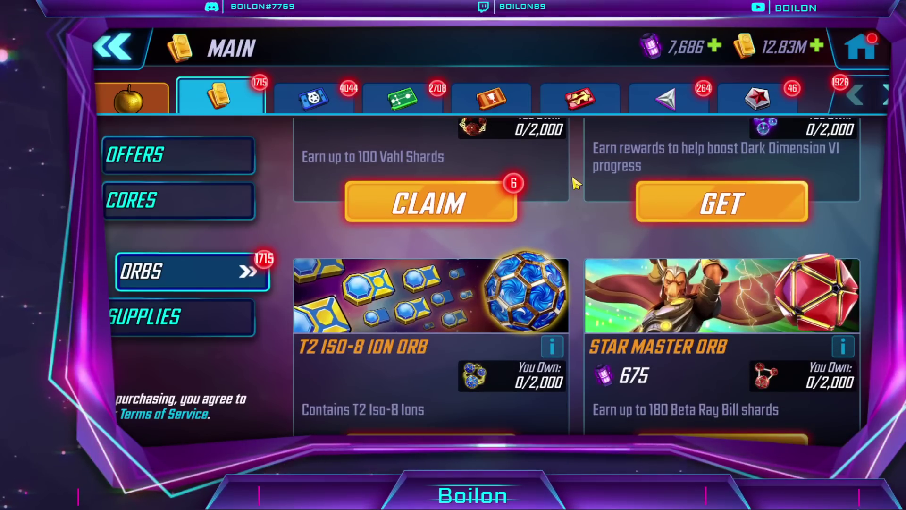
{"action": "scroll", "coordinate": [573, 283], "scroll_direction": "up", "scroll_amount": 5}
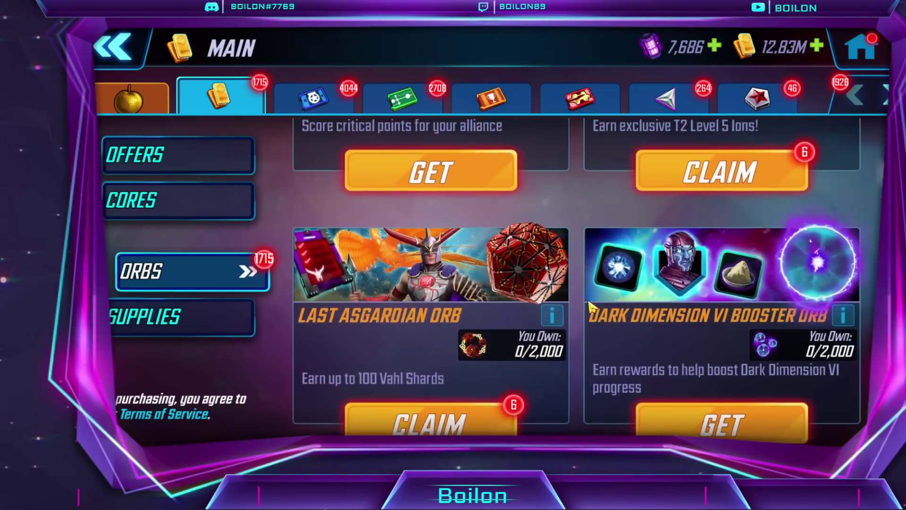
{"action": "scroll", "coordinate": [551, 238], "scroll_direction": "up", "scroll_amount": 3}
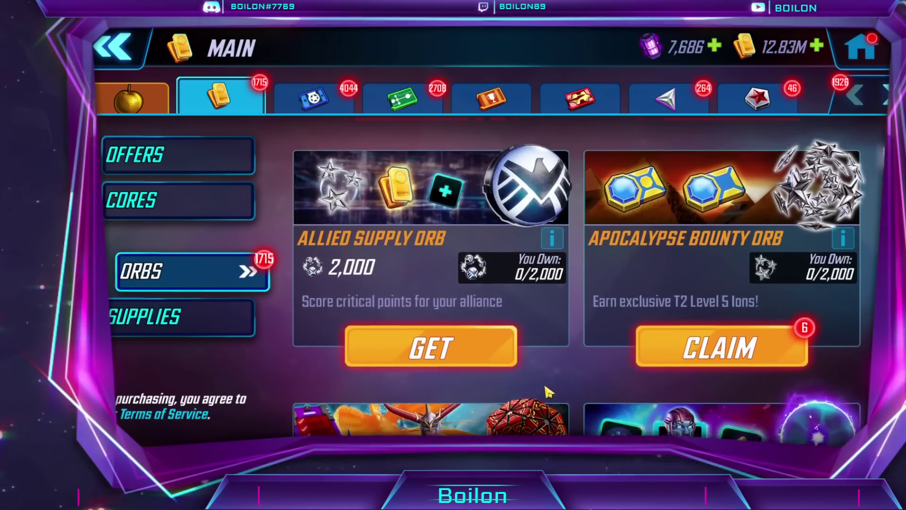
{"action": "scroll", "coordinate": [545, 384], "scroll_direction": "up", "scroll_amount": 3}
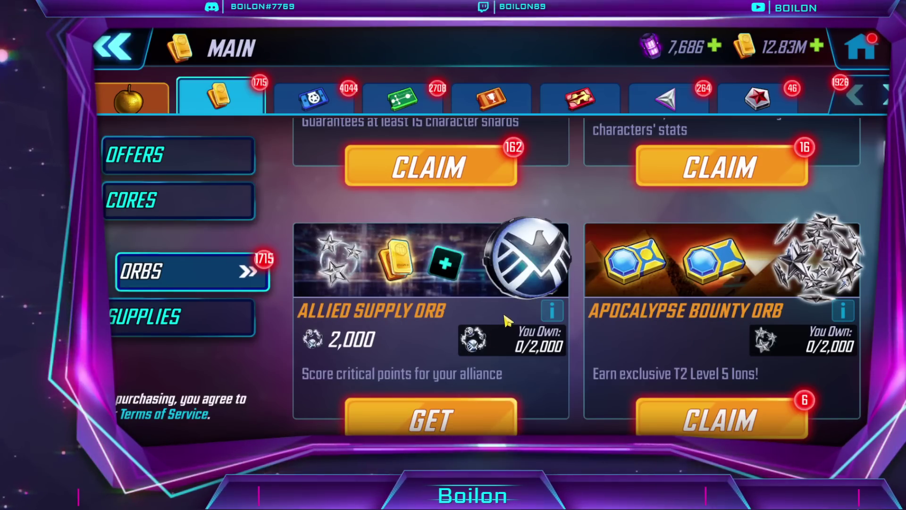
{"action": "scroll", "coordinate": [514, 263], "scroll_direction": "down", "scroll_amount": 1}
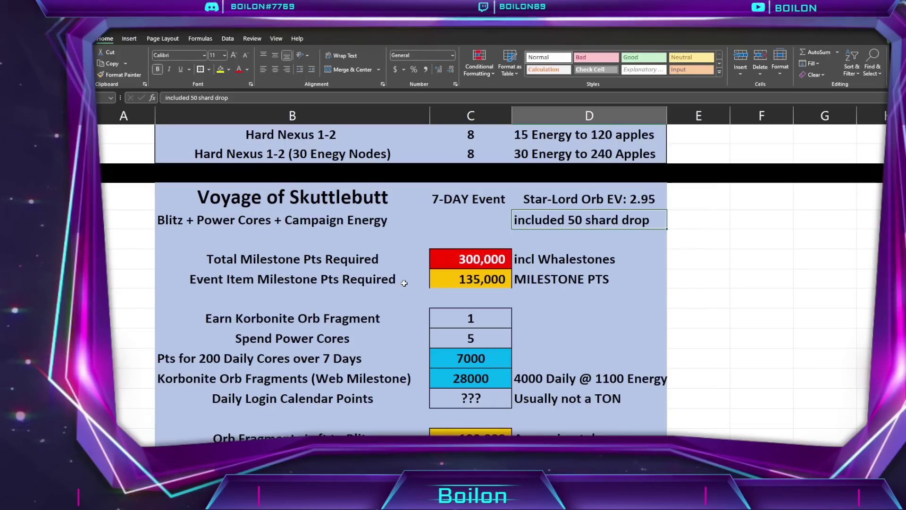
Step: Check the total and event item milestone points required and the formula for points from 200 daily cores over 7 days
{"action": "left_click", "coordinate": [294, 259]}
{"action": "left_click", "coordinate": [389, 280]}
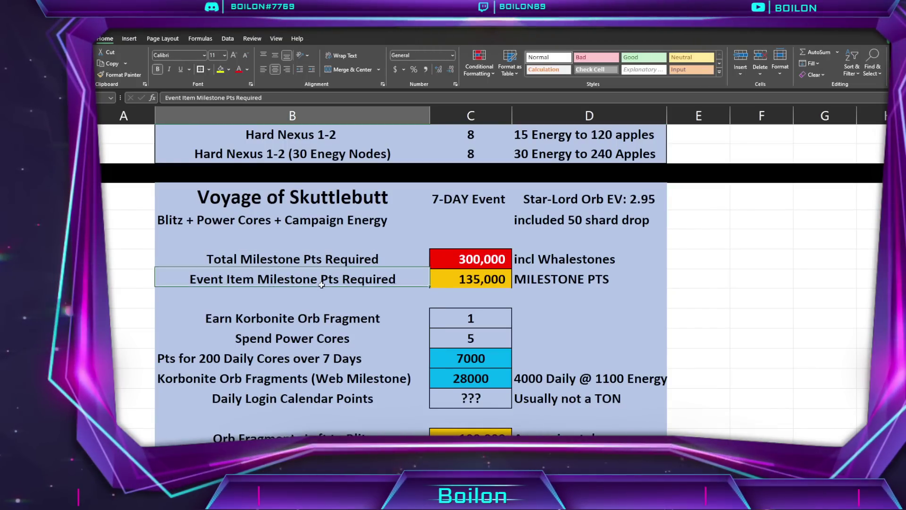
{"action": "left_click", "coordinate": [461, 267]}
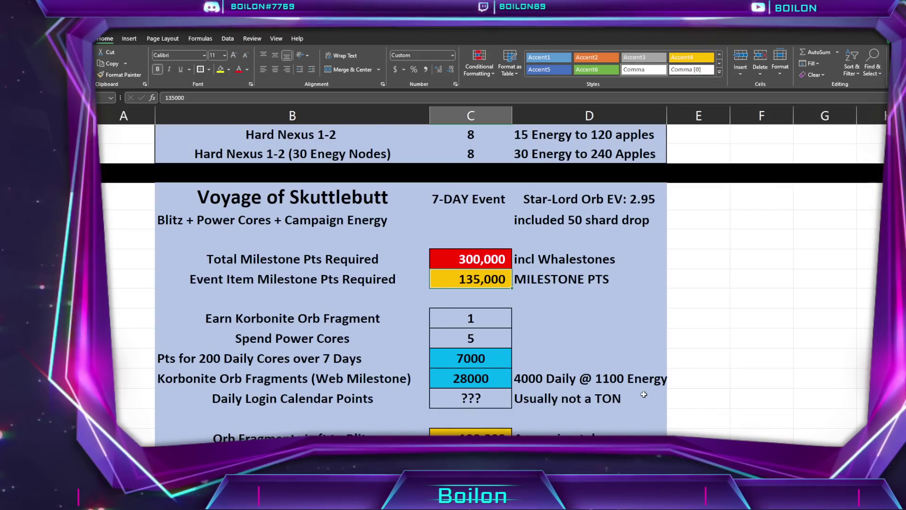
{"action": "key", "text": "Down"}
{"action": "key", "text": "Down"}
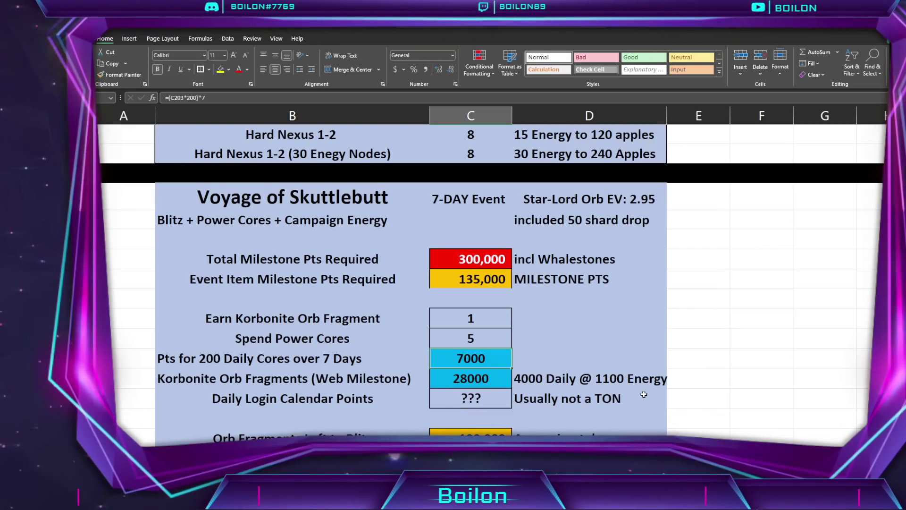
Step: Calculate =5000*C203 in the cell beside the Spend Power Cores value, and clear that cell again
{"action": "key", "text": "Right"}
{"action": "key", "text": "Up"}
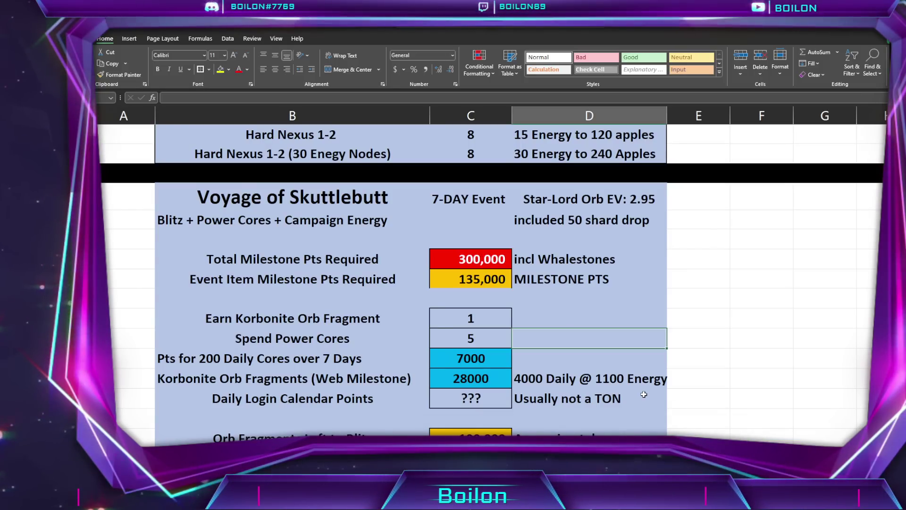
{"action": "type", "text": "=5000*C203"}
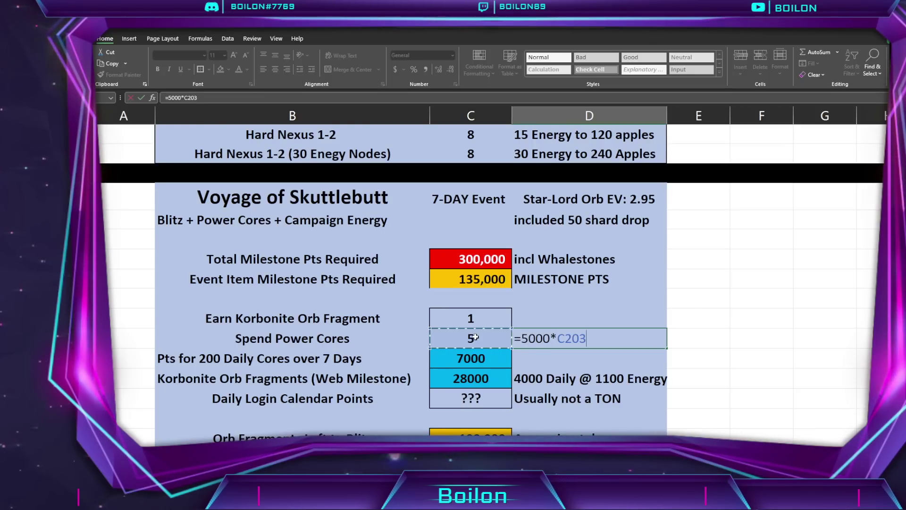
{"action": "key", "text": "Return"}
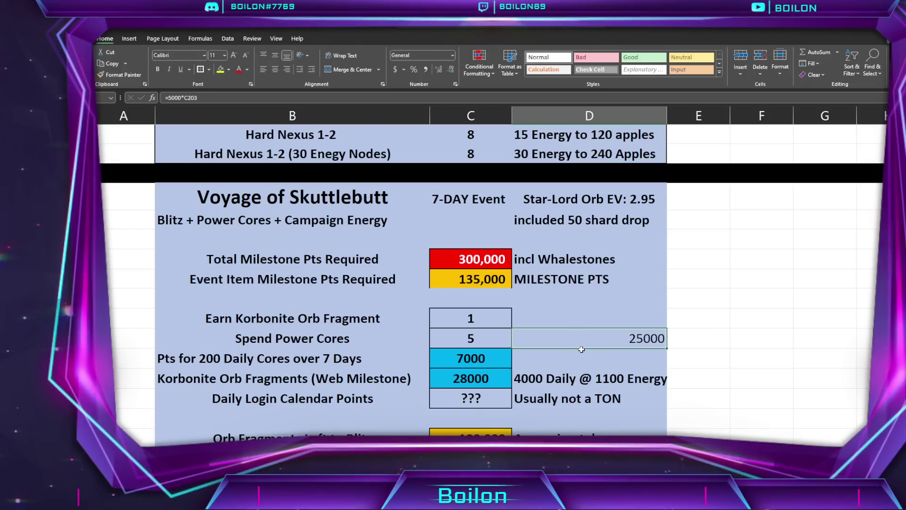
{"action": "key", "text": "Delete"}
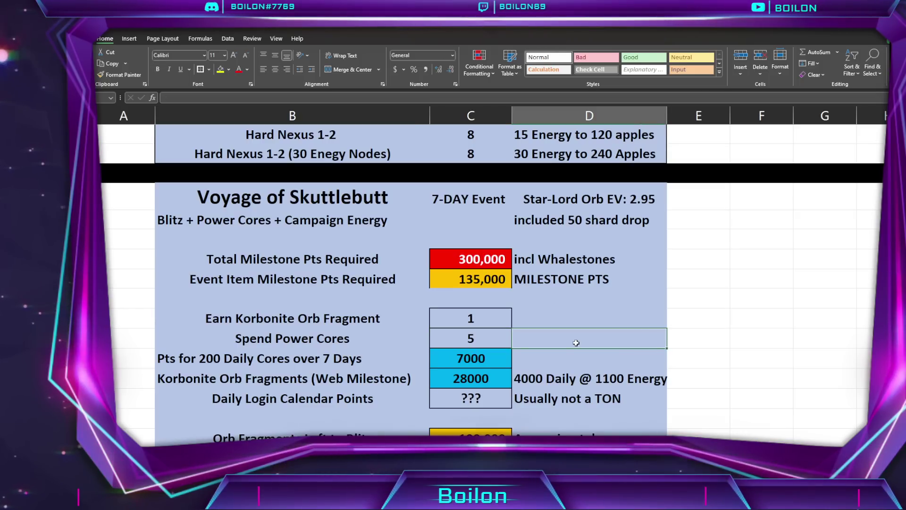
Step: Inspect the formula behind the Korbonite Orb Fragments (Web Milestone) points
{"action": "key", "text": "Left"}
{"action": "key", "text": "Down"}
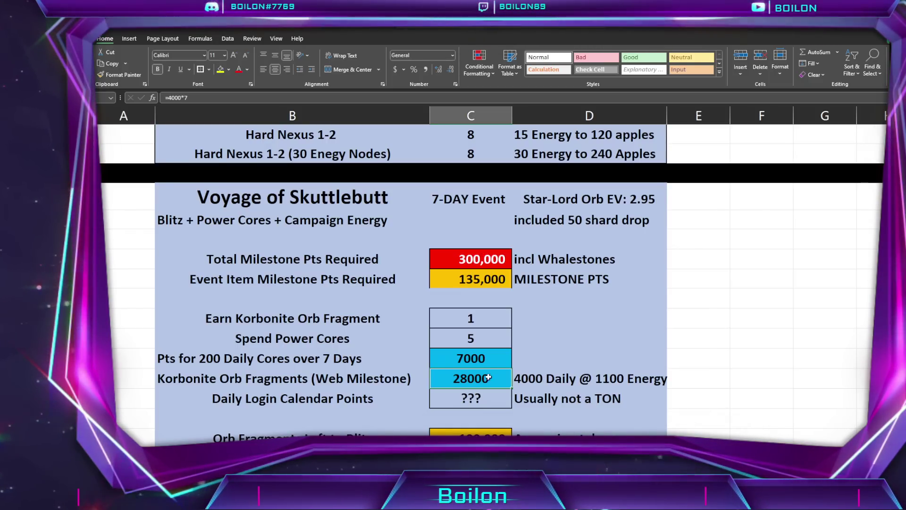
Step: Compare the Korbonite Orb Fragments (Web Milestone) points with the Event Item Milestone Pts Required value
{"action": "left_click", "coordinate": [519, 363]}
{"action": "key", "text": "Down"}
{"action": "key", "text": "Left"}
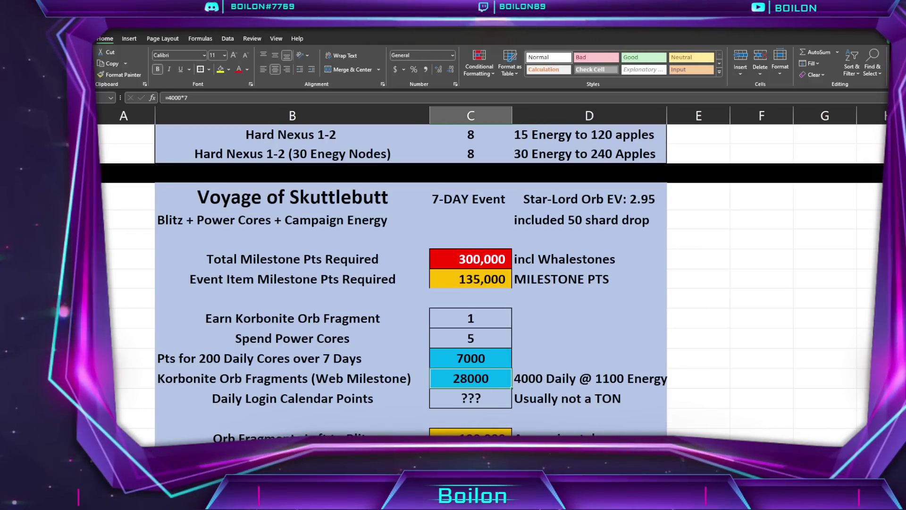
{"action": "scroll", "coordinate": [471, 283], "scroll_direction": "up", "scroll_amount": 3, "text": "ctrl"}
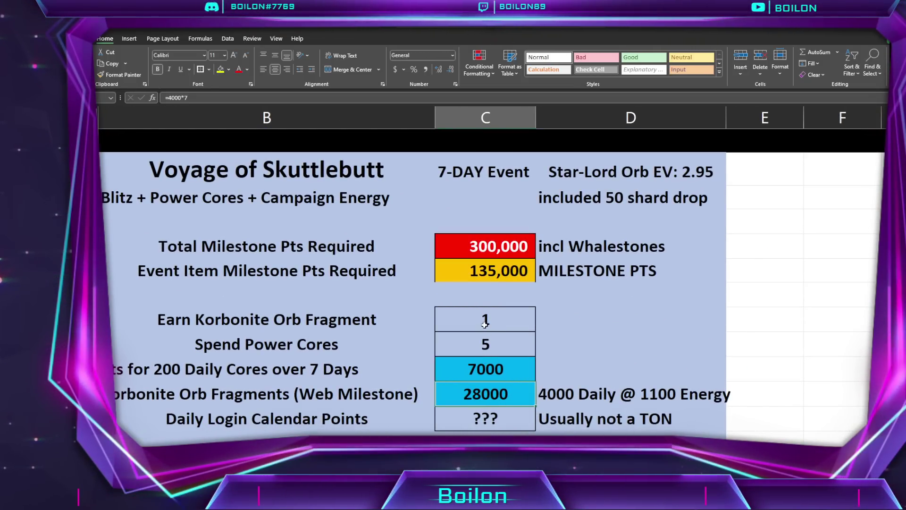
{"action": "key", "text": "Up"}
{"action": "key", "text": "Up"}
{"action": "key", "text": "Up"}
{"action": "key", "text": "Up"}
{"action": "key", "text": "Up"}
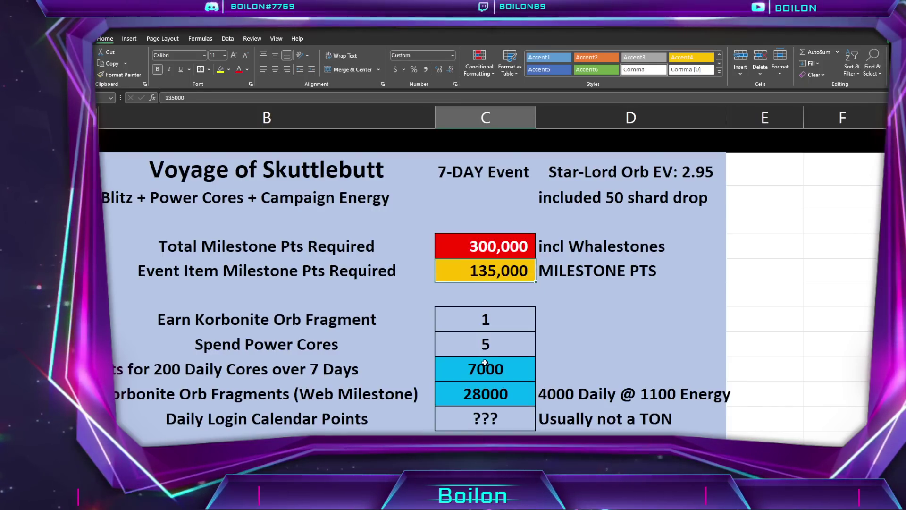
{"action": "key", "text": "Down"}
{"action": "key", "text": "Down"}
{"action": "key", "text": "Down"}
{"action": "key", "text": "Down"}
{"action": "key", "text": "Down"}
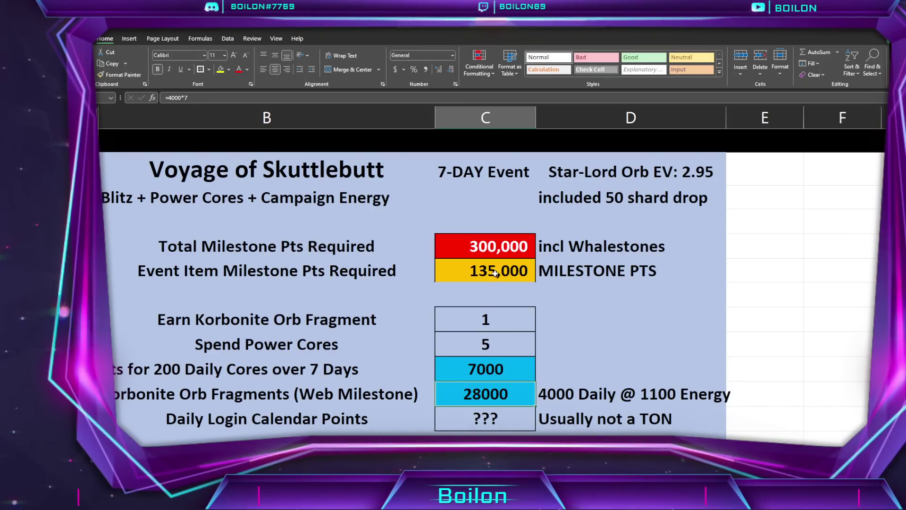
Step: Check the Daily Login Calendar Points entry against the blog's passage about the special daily login calendar, and return to the spreadsheet
{"action": "scroll", "coordinate": [520, 341], "scroll_direction": "down", "scroll_amount": 1}
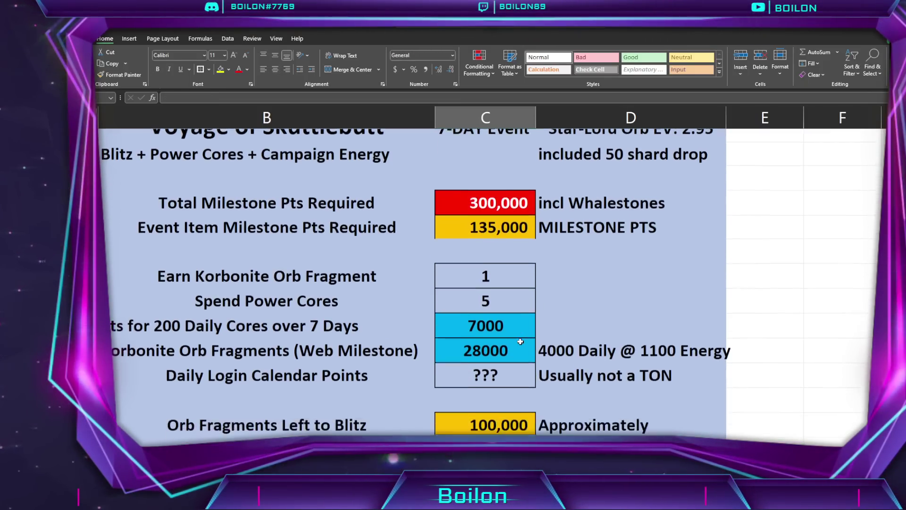
{"action": "scroll", "coordinate": [520, 341], "scroll_direction": "down", "scroll_amount": 1}
{"action": "left_click", "coordinate": [453, 339]}
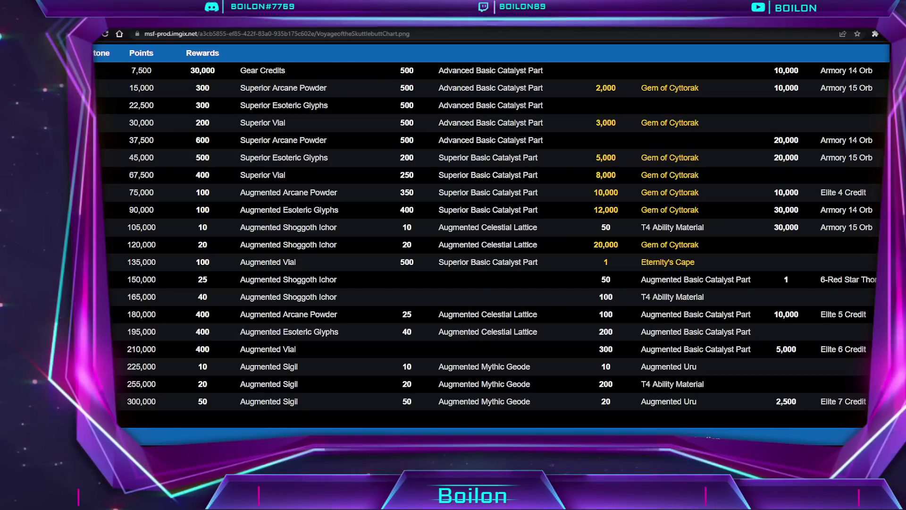
{"action": "scroll", "coordinate": [381, 140], "scroll_direction": "up", "scroll_amount": 5}
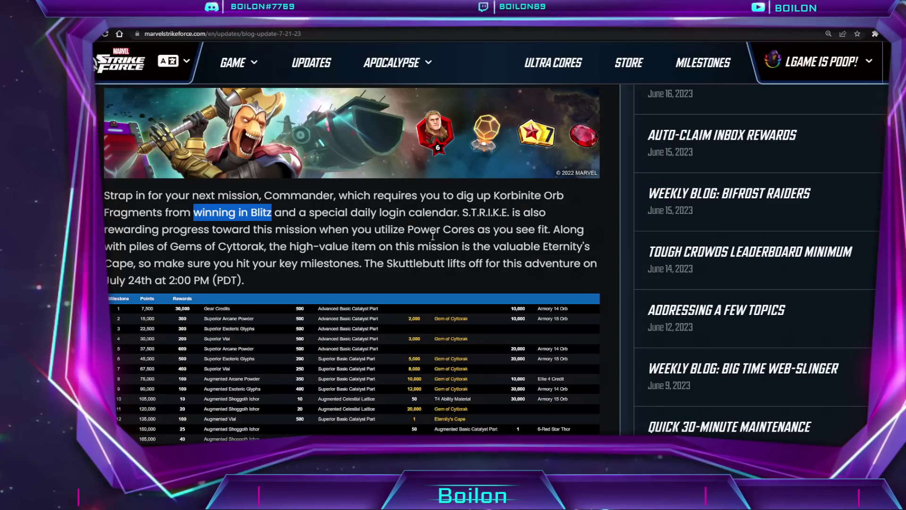
{"action": "left_click", "coordinate": [188, 243]}
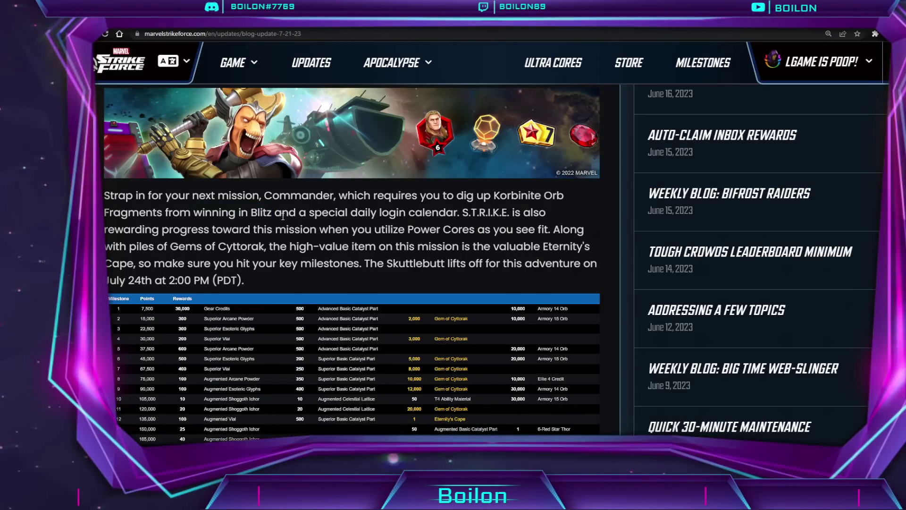
{"action": "left_click_drag", "start_coordinate": [282, 213], "coordinate": [461, 213]}
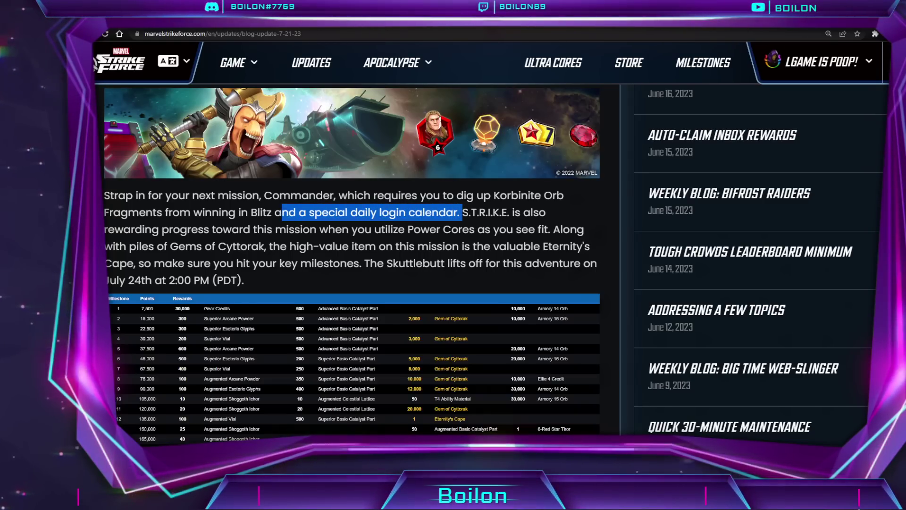
{"action": "key", "text": "alt+Tab"}
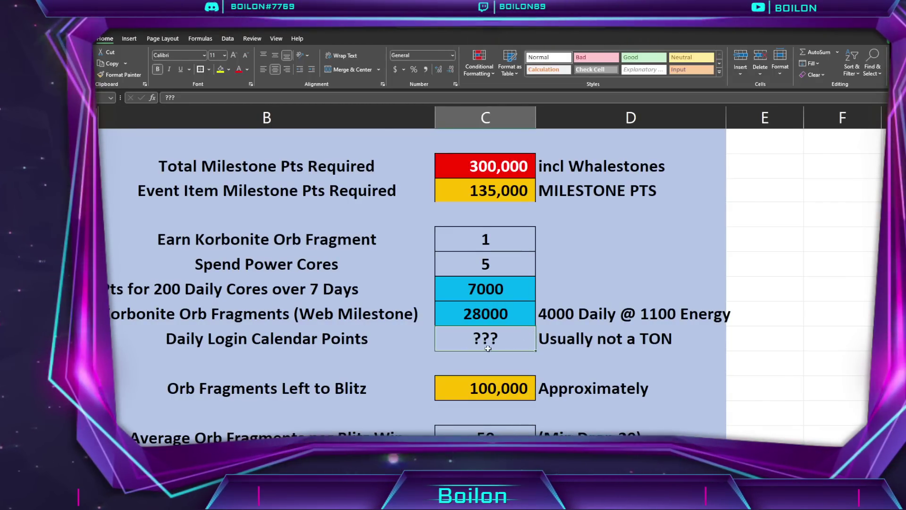
Step: Inspect the Orb Fragments Left to Blitz formula and the Average Orb Fragments per Blitz Win value with its minimum drop note
{"action": "left_click", "coordinate": [455, 357]}
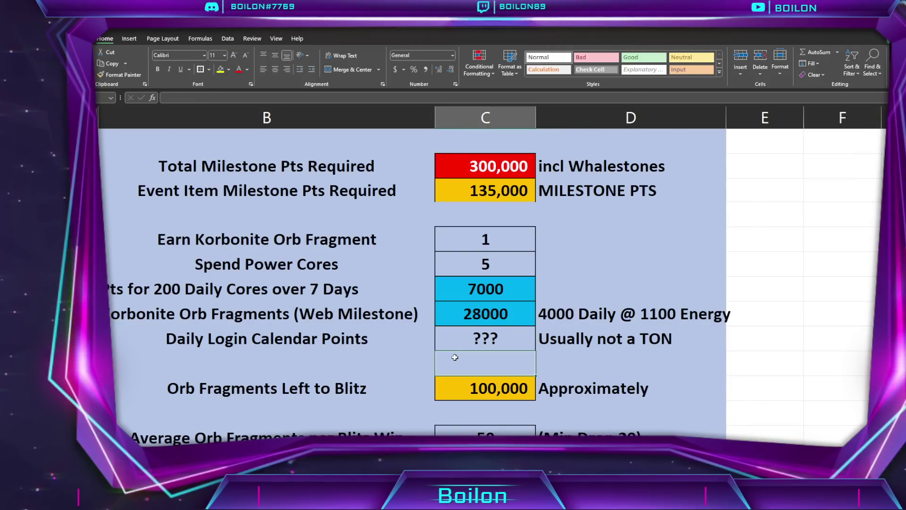
{"action": "left_click", "coordinate": [493, 388]}
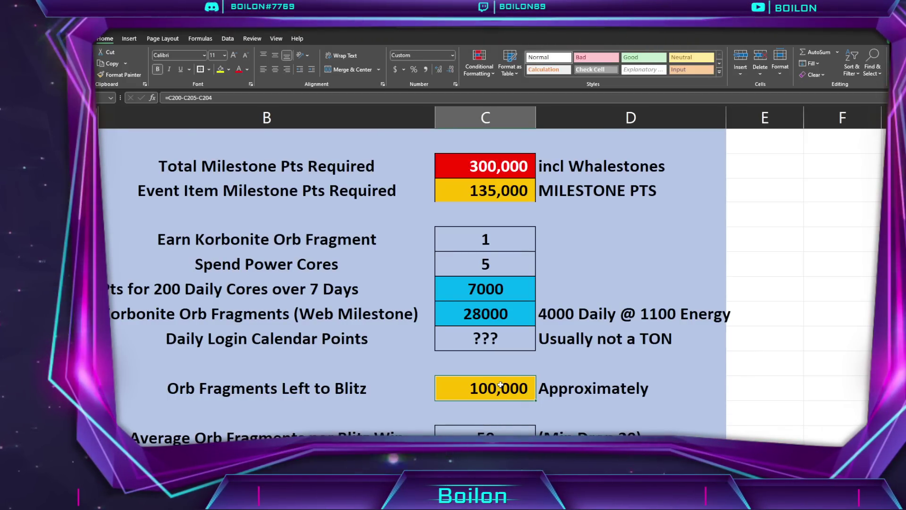
{"action": "key", "text": "Down"}
{"action": "key", "text": "Down"}
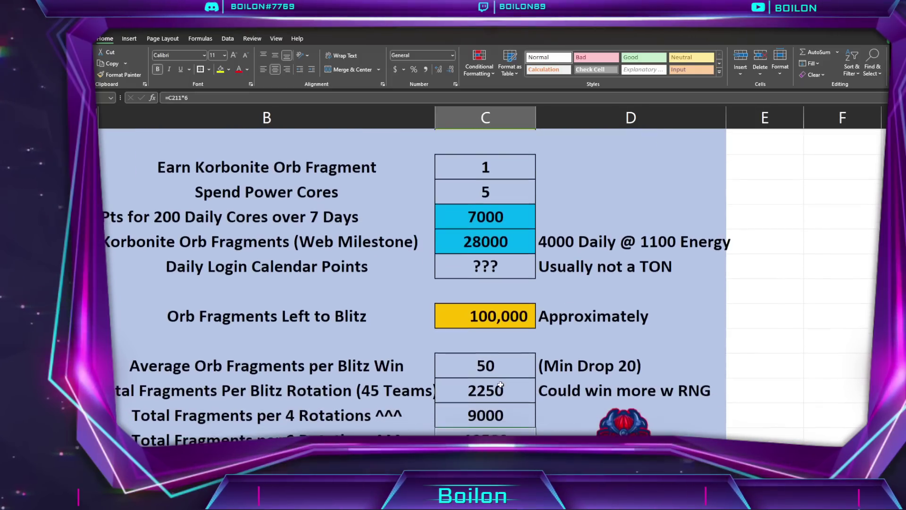
{"action": "key", "text": "Down"}
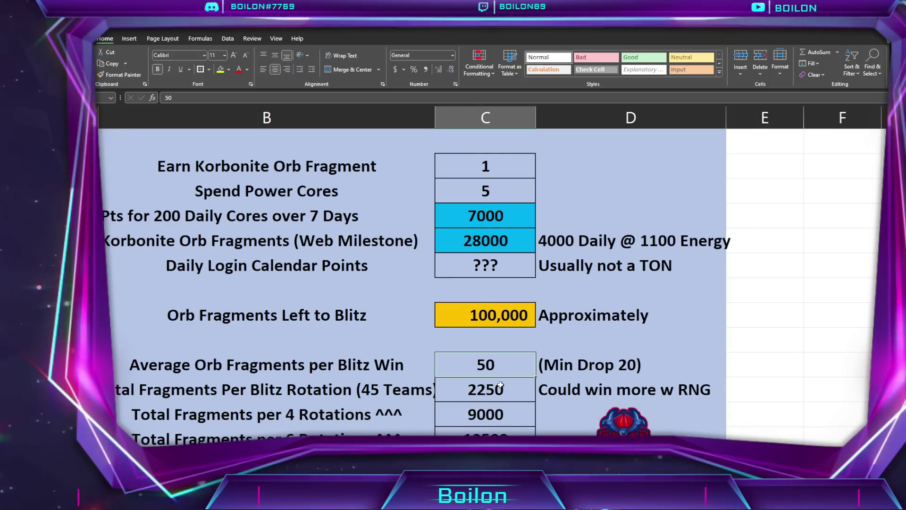
{"action": "key", "text": "Right"}
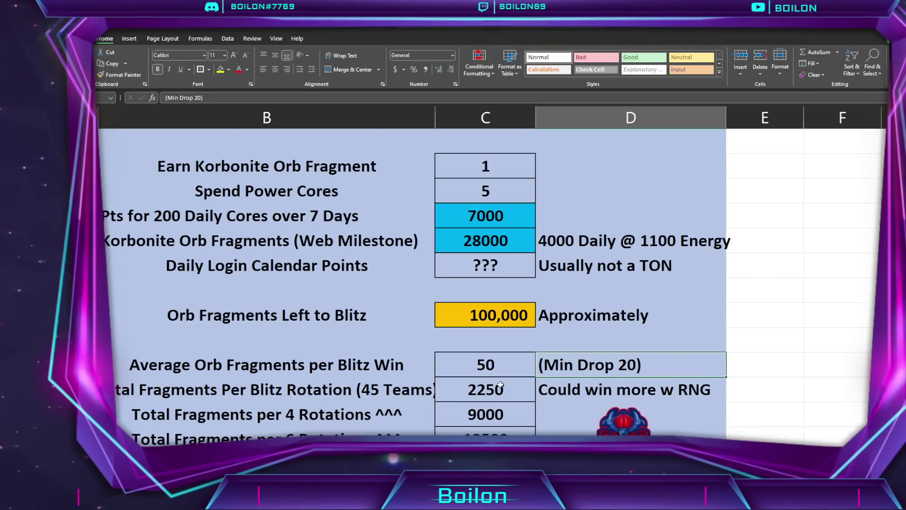
{"action": "key", "text": "Left"}
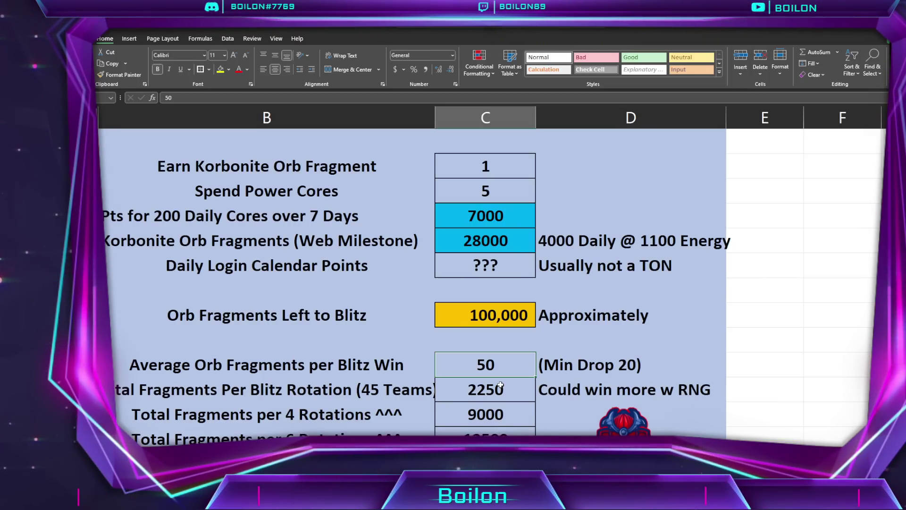
Step: Inspect the formulas for total fragments per 45-team Blitz rotation and per 4, 6 and 8 rotations
{"action": "key", "text": "Down"}
{"action": "key", "text": "Down"}
{"action": "scroll", "coordinate": [500, 385], "scroll_direction": "down", "scroll_amount": 1}
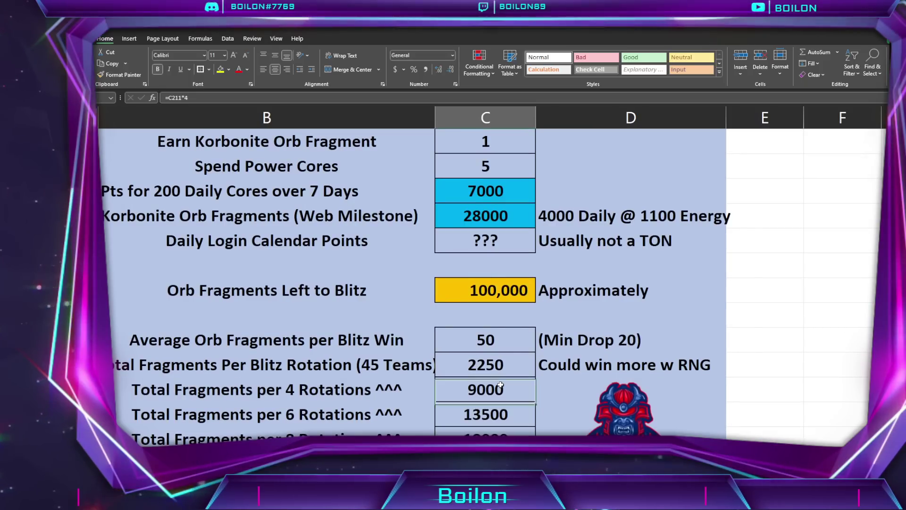
{"action": "key", "text": "Up"}
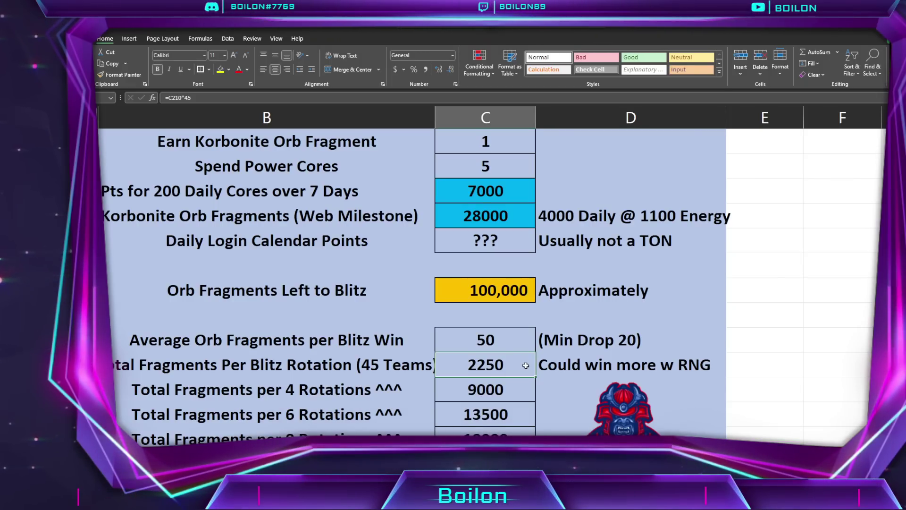
{"action": "key", "text": "Right"}
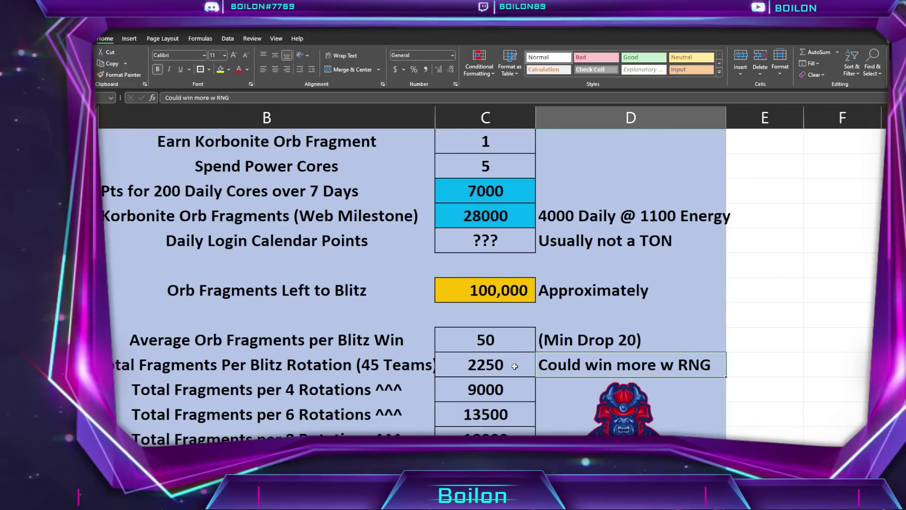
{"action": "left_click", "coordinate": [481, 390]}
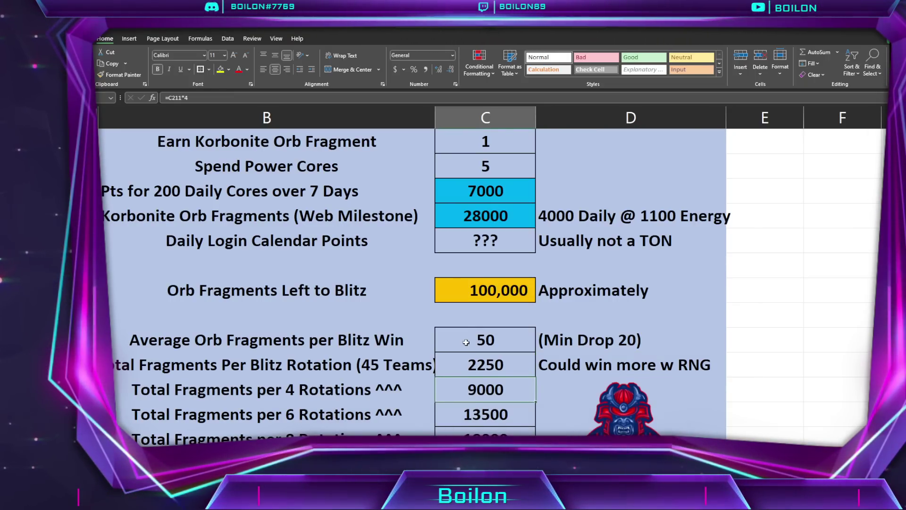
{"action": "key", "text": "Down"}
{"action": "key", "text": "Down"}
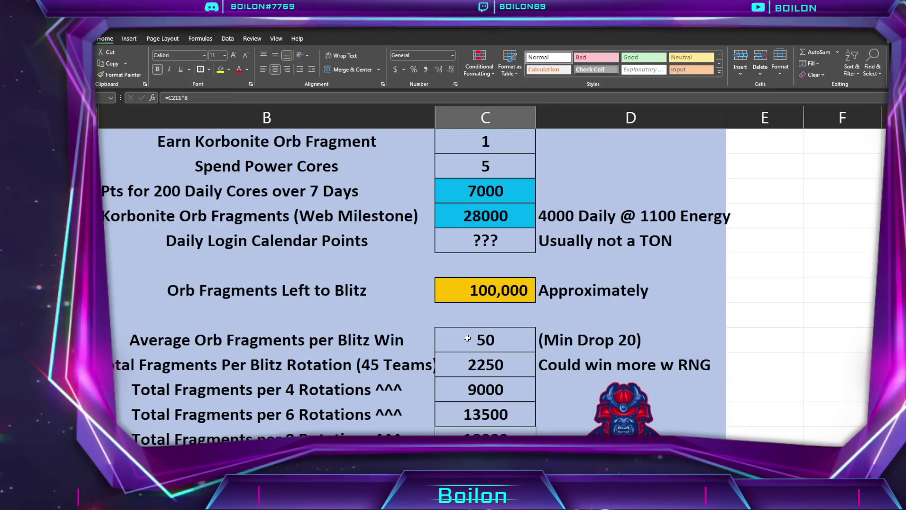
{"action": "scroll", "coordinate": [467, 338], "scroll_direction": "down", "scroll_amount": 1}
{"action": "left_click", "coordinate": [487, 367]}
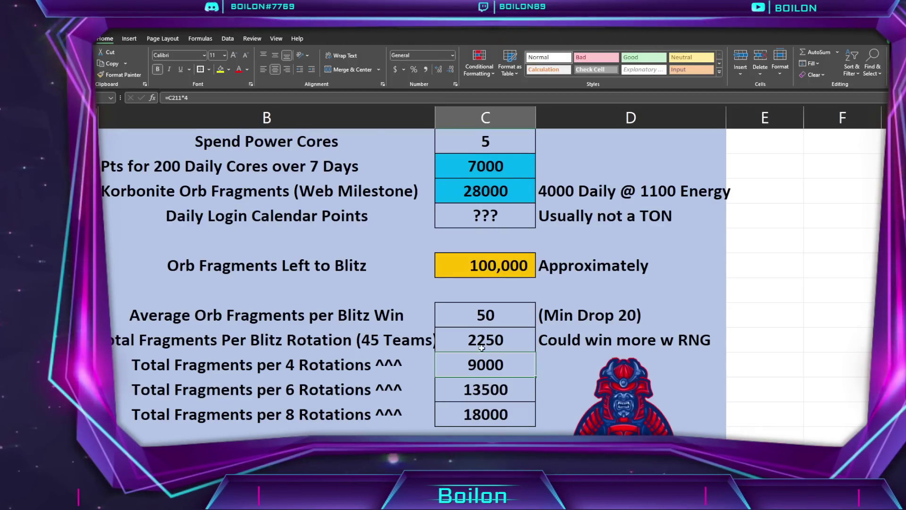
Step: Examine the rotations needed for the event item and per day against the fragments left to blitz, and consult the milestone rewards chart
{"action": "left_click", "coordinate": [488, 265]}
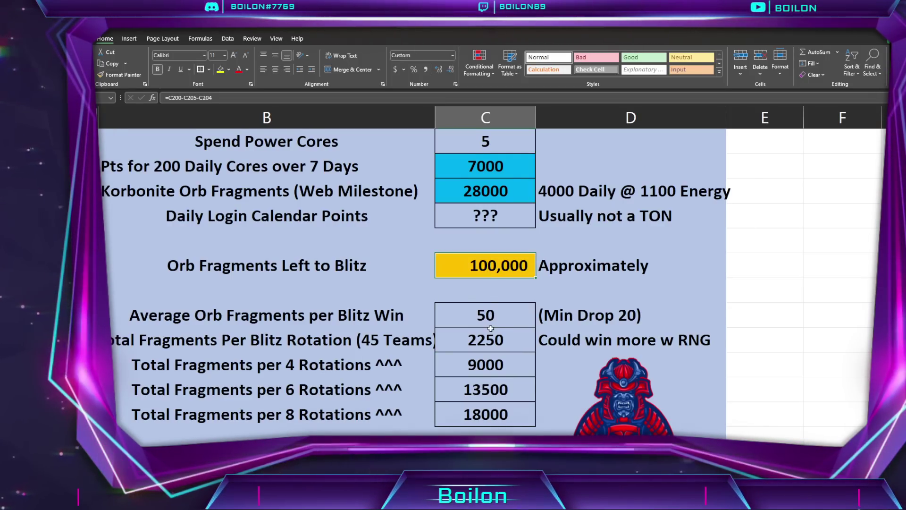
{"action": "left_click", "coordinate": [497, 396]}
{"action": "scroll", "coordinate": [517, 412], "scroll_direction": "down", "scroll_amount": 2}
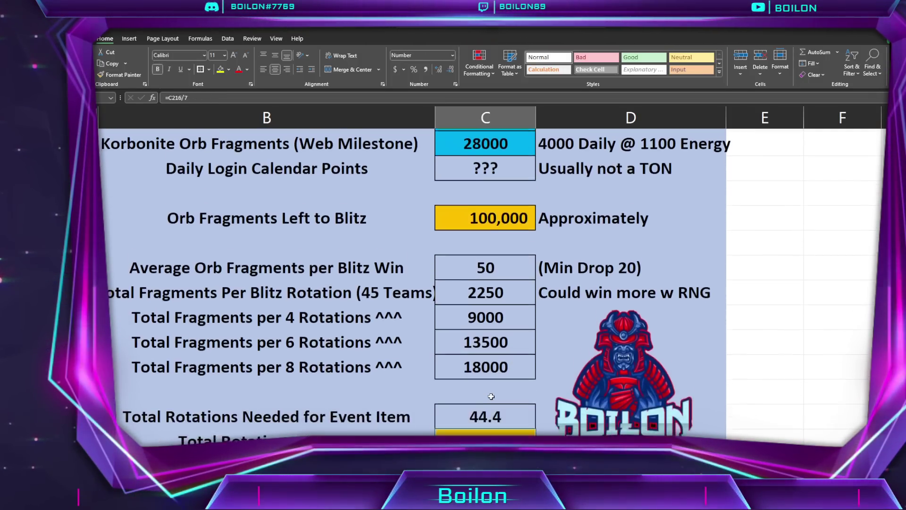
{"action": "left_click", "coordinate": [481, 336]}
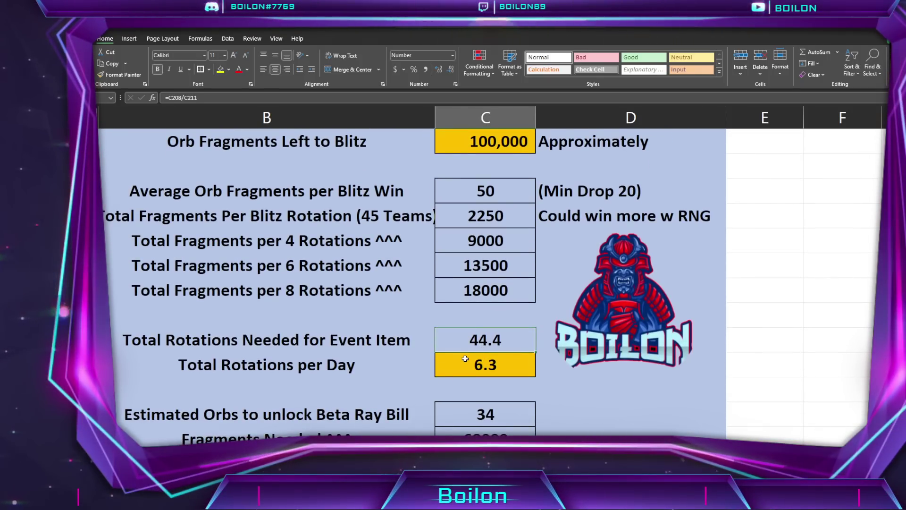
{"action": "left_click", "coordinate": [481, 150]}
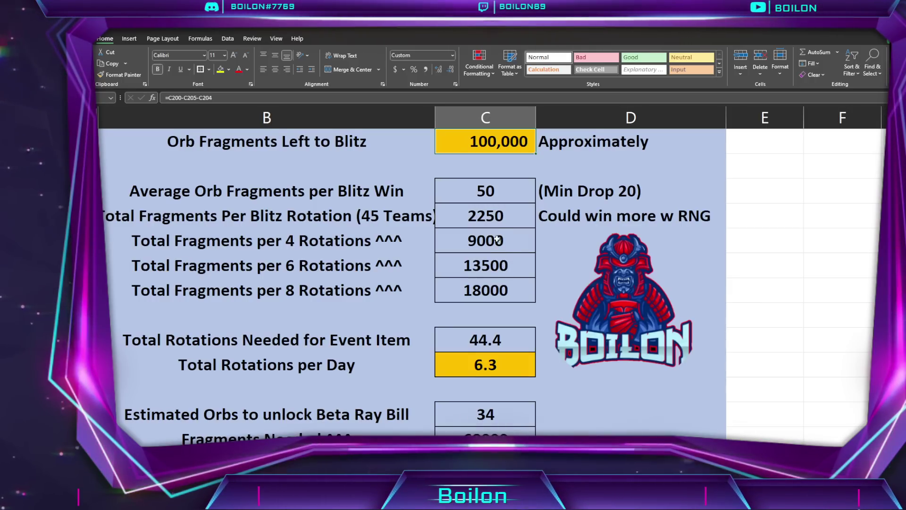
{"action": "left_click", "coordinate": [487, 363]}
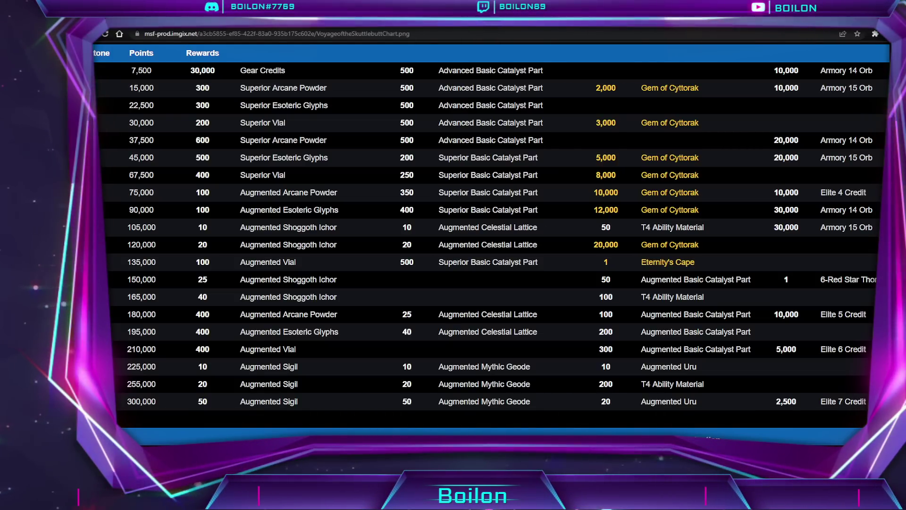
{"action": "key", "text": "alt+Tab"}
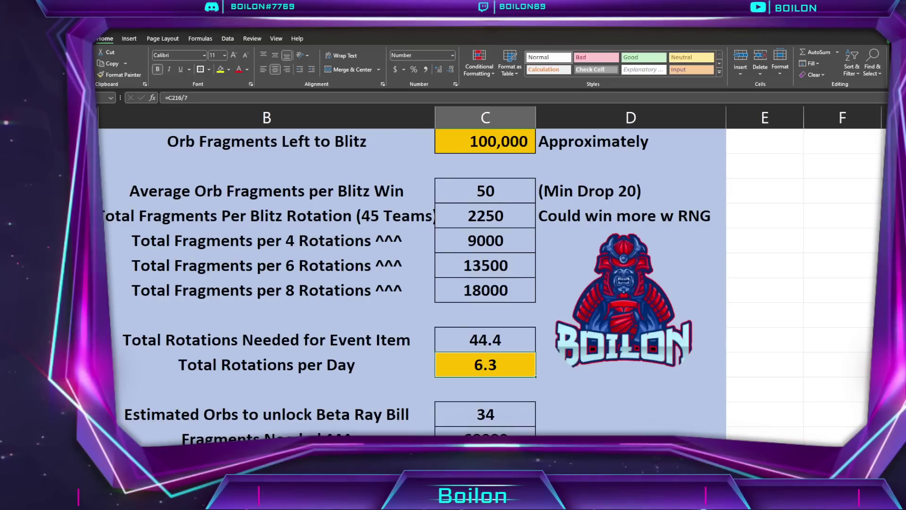
Step: Inspect the estimated orbs to unlock Beta Ray Bill, the fragments needed, and the rotations needed after the web milestone and per day
{"action": "left_click", "coordinate": [459, 344]}
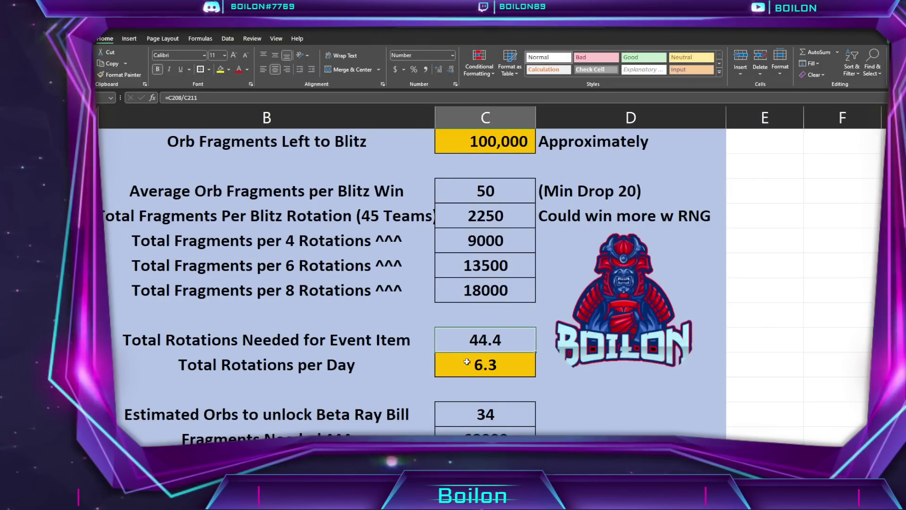
{"action": "key", "text": "Down"}
{"action": "key", "text": "Down"}
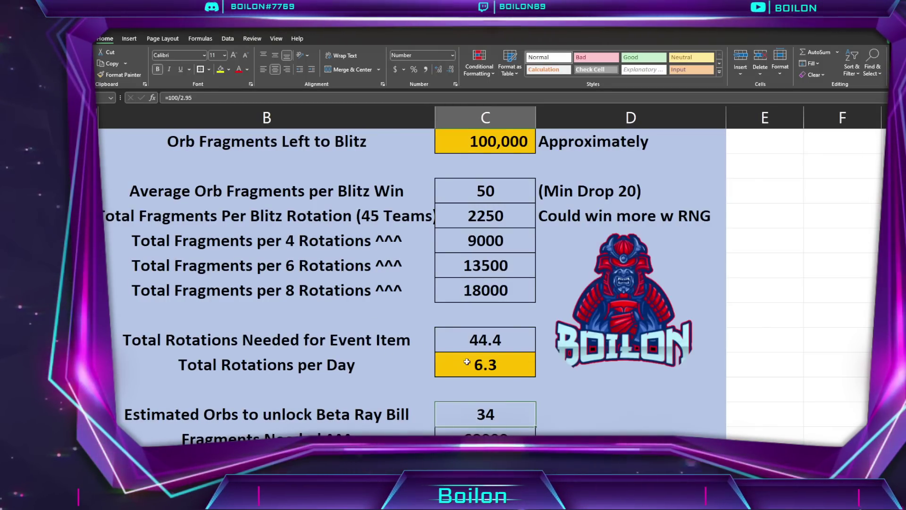
{"action": "scroll", "coordinate": [467, 361], "scroll_direction": "down", "scroll_amount": 1}
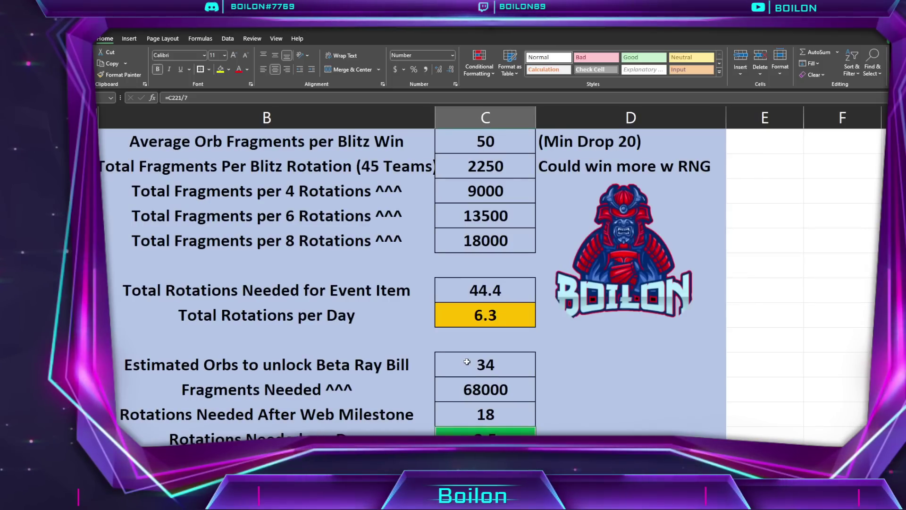
{"action": "left_click", "coordinate": [451, 364]}
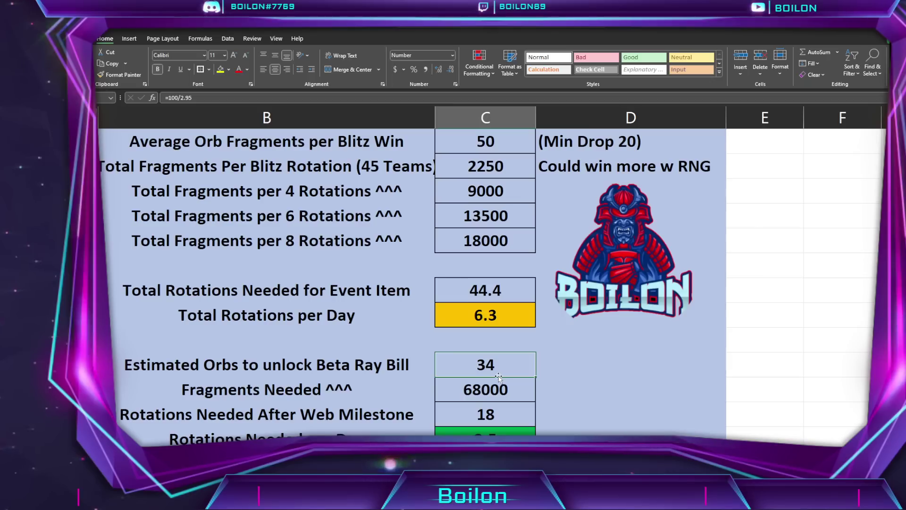
{"action": "left_click", "coordinate": [514, 399]}
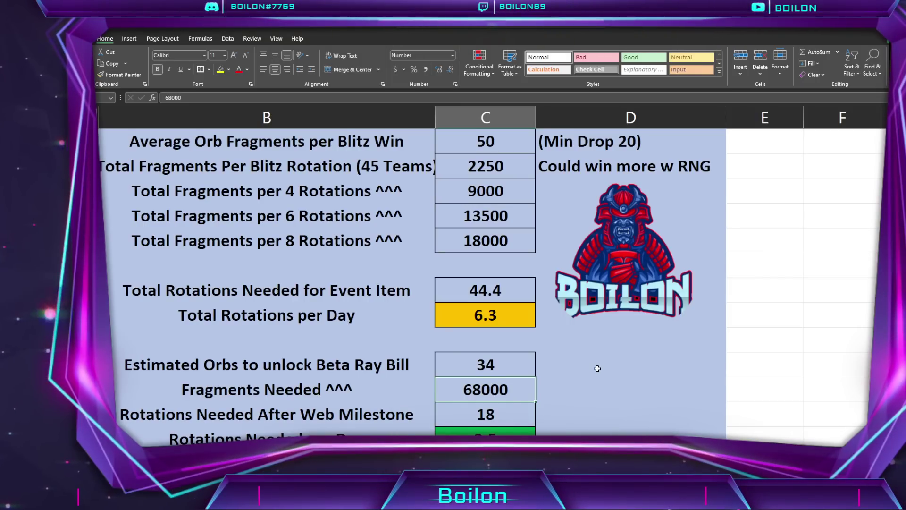
{"action": "key", "text": "Down"}
{"action": "key", "text": "Down"}
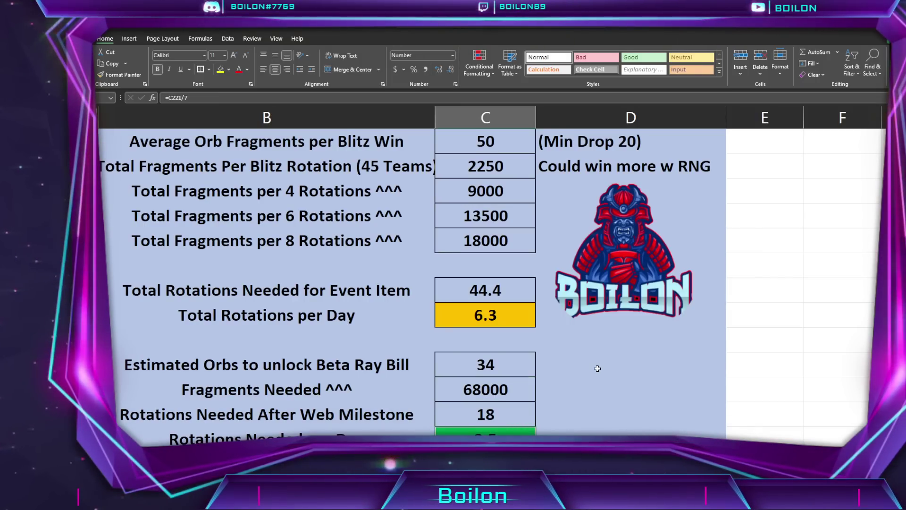
{"action": "scroll", "coordinate": [491, 284], "scroll_direction": "up", "scroll_amount": 2}
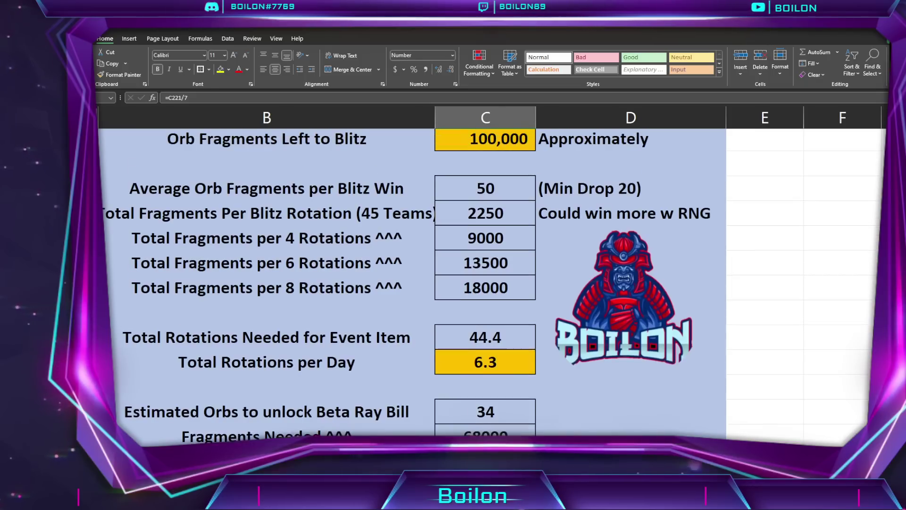
Step: Inspect the Korbonite Orb Fragments web milestone formula alongside the Beta Ray Bill fragments needed and the rotations formulas built on it
{"action": "key", "text": "Down"}
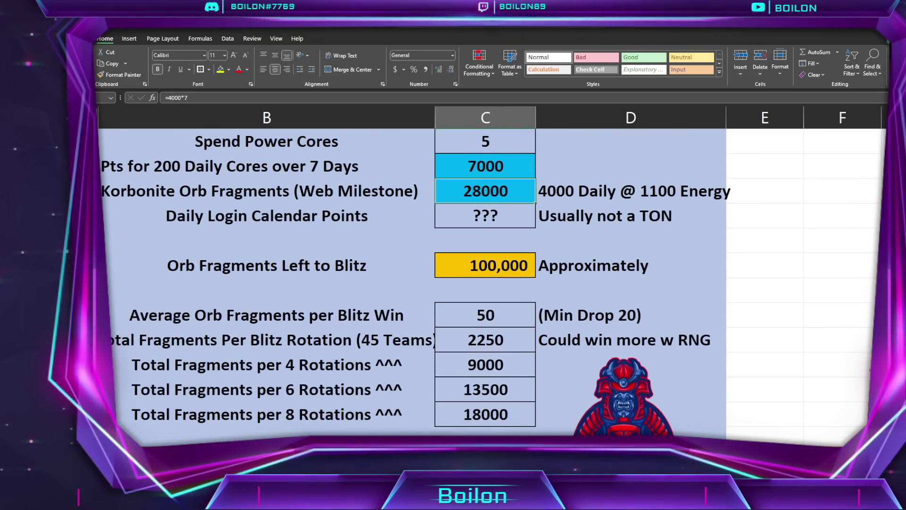
{"action": "scroll", "coordinate": [491, 283], "scroll_direction": "down", "scroll_amount": 3}
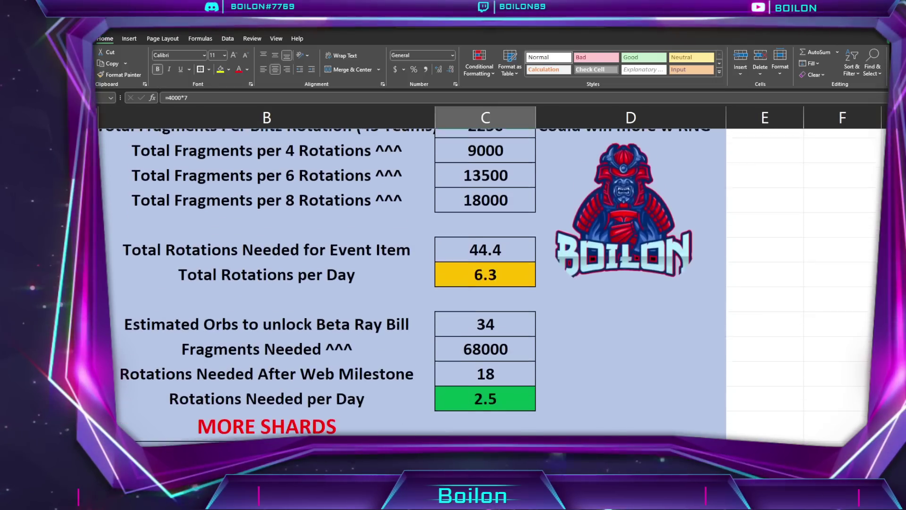
{"action": "left_click", "coordinate": [485, 350]}
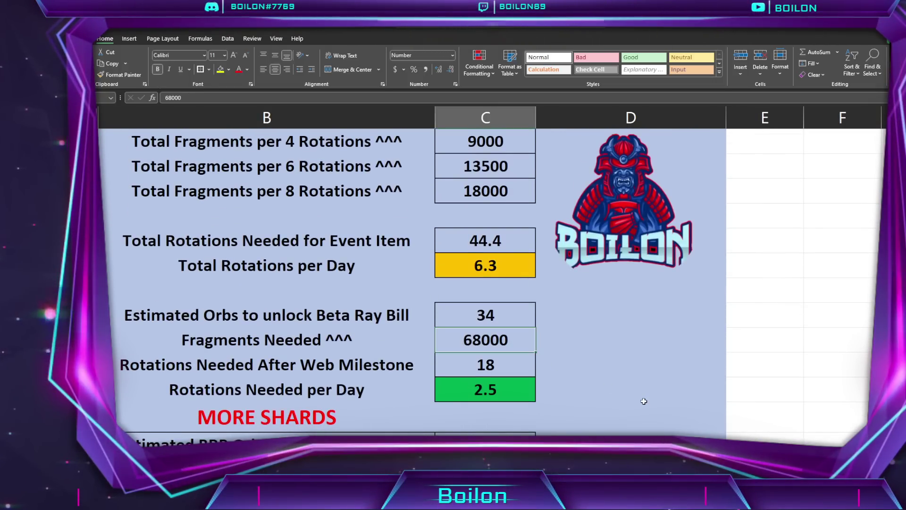
{"action": "key", "text": "Down"}
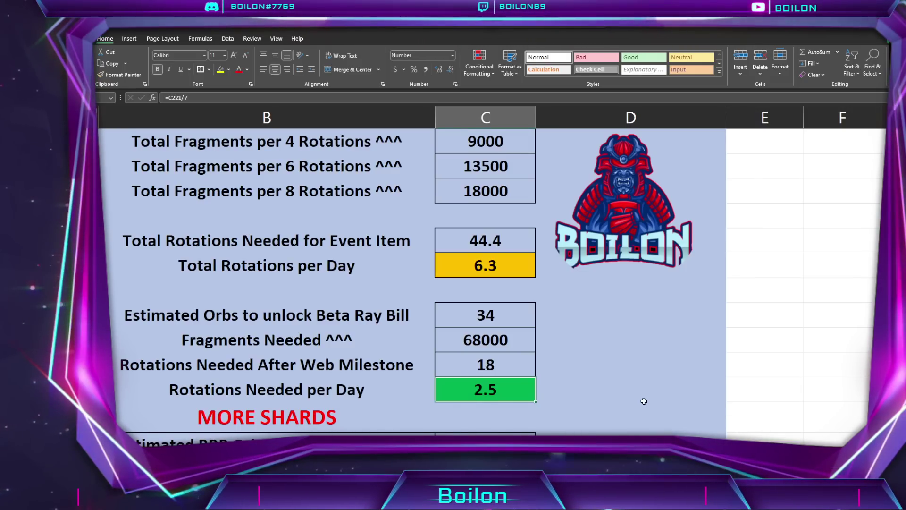
{"action": "key", "text": "Up"}
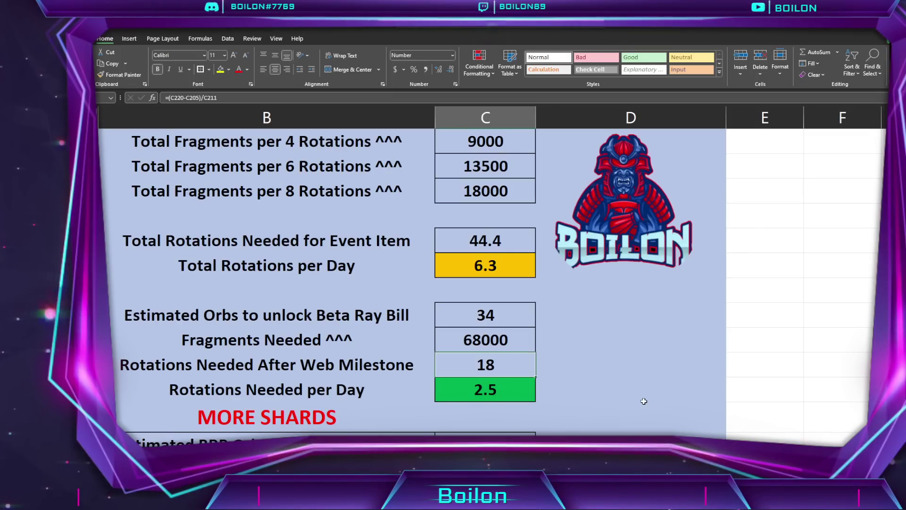
{"action": "key", "text": "Down"}
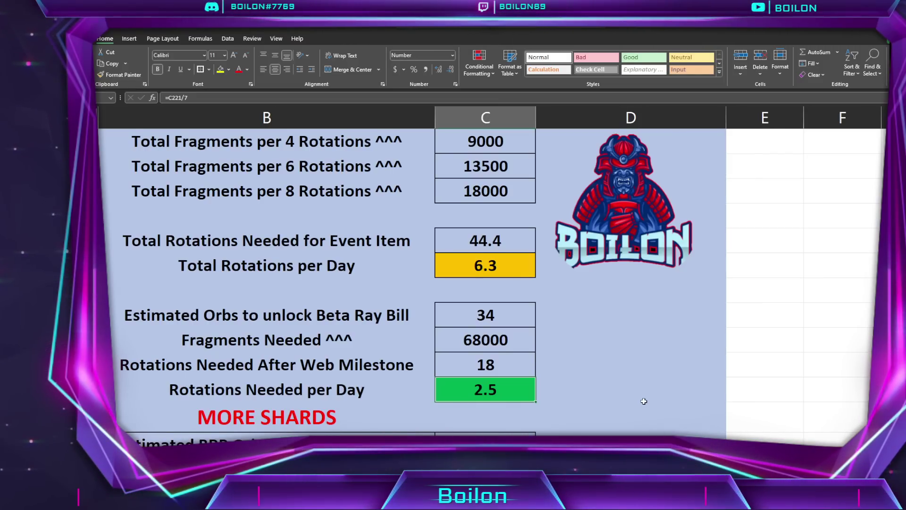
{"action": "key", "text": "Left"}
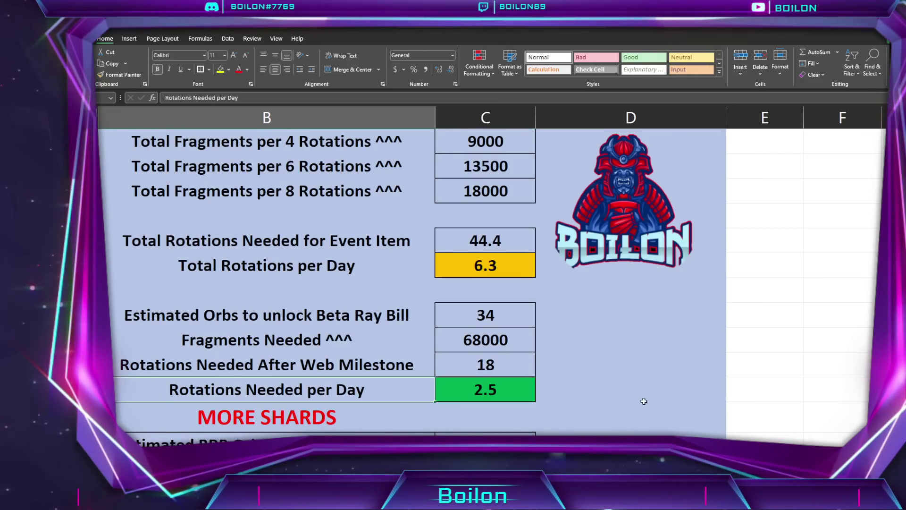
Step: Examine the MORE SHARDS section's estimated BRB orbs and resulting shards at 4 rotations daily
{"action": "key", "text": "Down"}
{"action": "key", "text": "Down"}
{"action": "key", "text": "Down"}
{"action": "scroll", "coordinate": [643, 400], "scroll_direction": "down", "scroll_amount": 1}
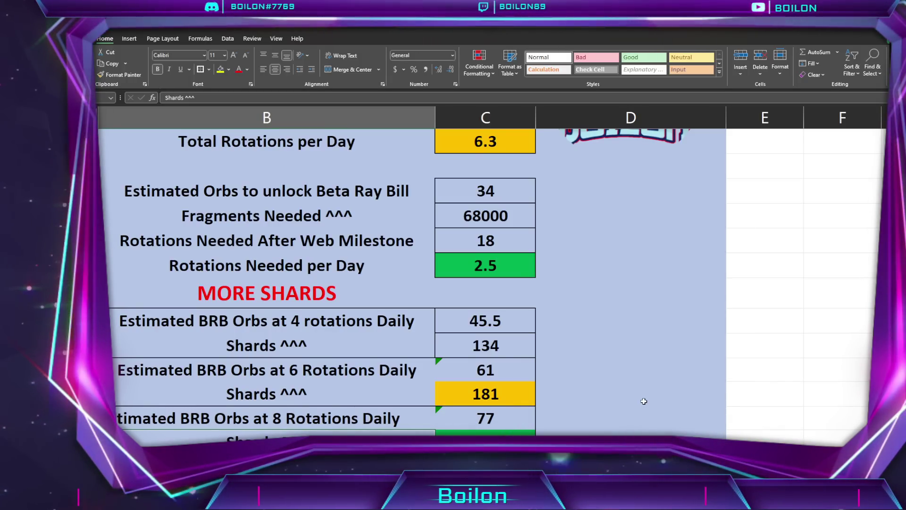
{"action": "key", "text": "Down"}
{"action": "key", "text": "Down"}
{"action": "key", "text": "Up"}
{"action": "key", "text": "Up"}
{"action": "key", "text": "Up"}
{"action": "key", "text": "Up"}
{"action": "key", "text": "Up"}
{"action": "key", "text": "Right"}
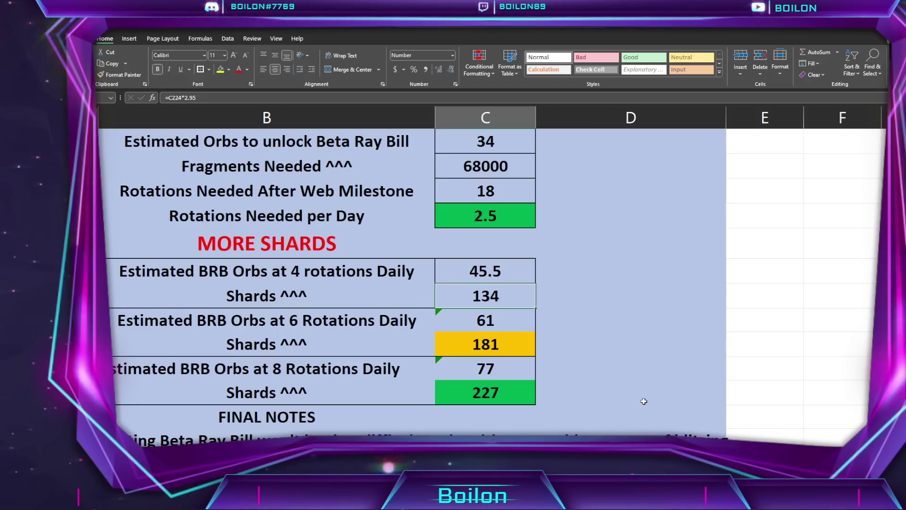
{"action": "key", "text": "Up"}
{"action": "key", "text": "Down"}
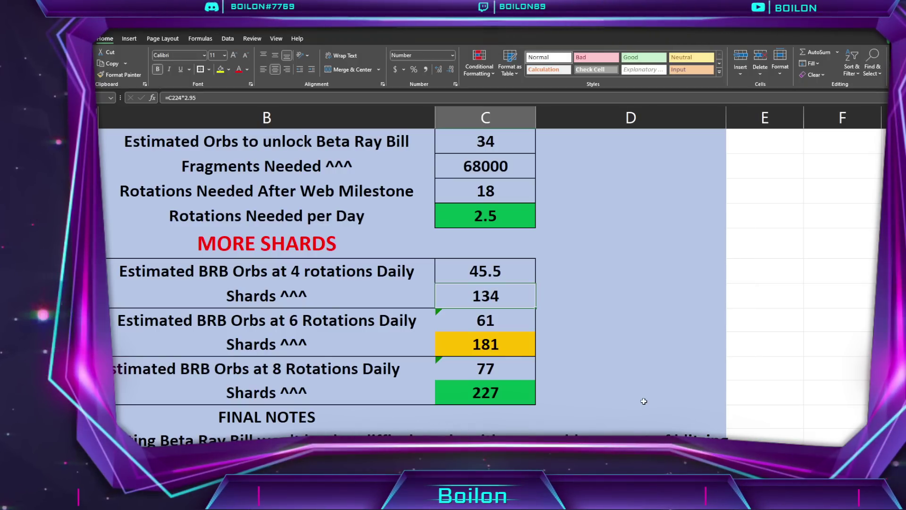
Step: Inspect the formulas for estimated BRB orbs and shards at 6 and 8 rotations daily
{"action": "key", "text": "Down"}
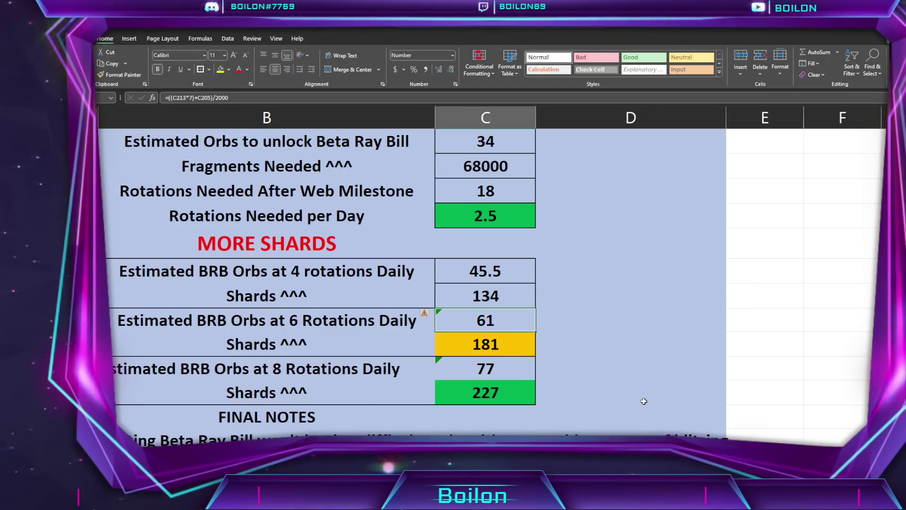
{"action": "key", "text": "Down"}
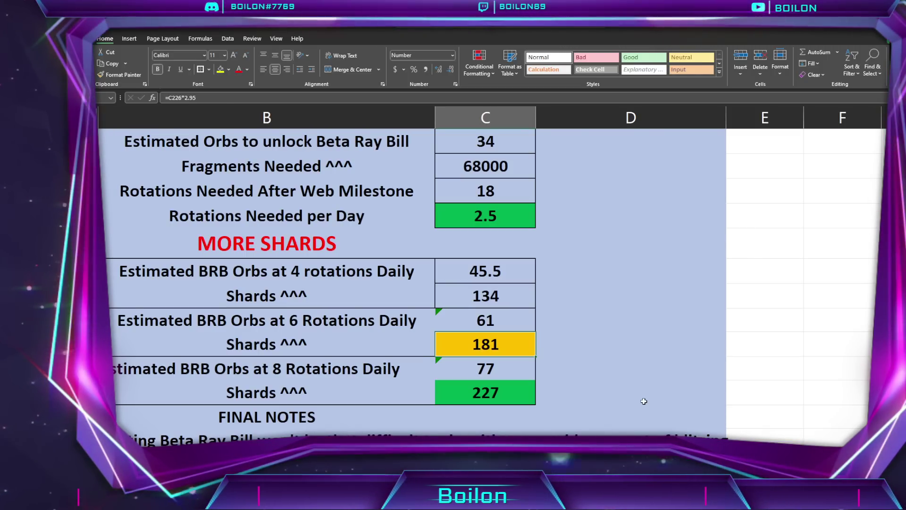
{"action": "key", "text": "Up"}
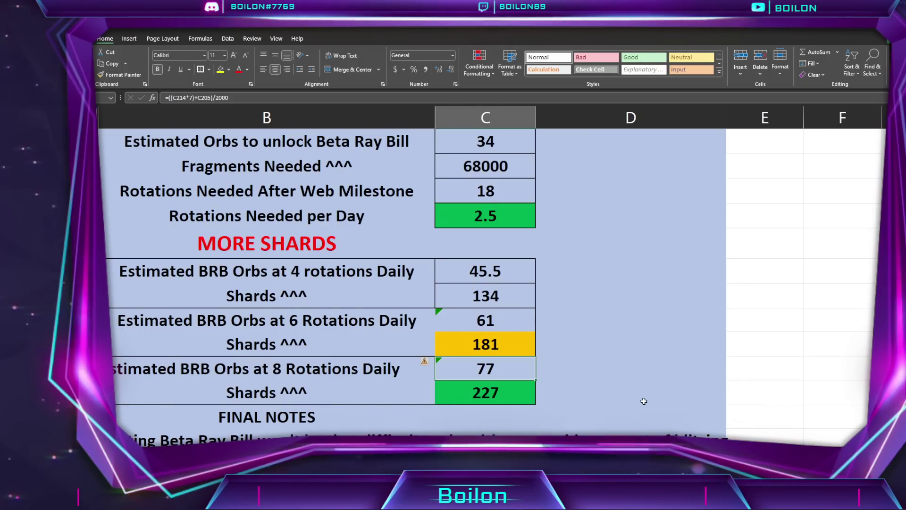
{"action": "key", "text": "Down"}
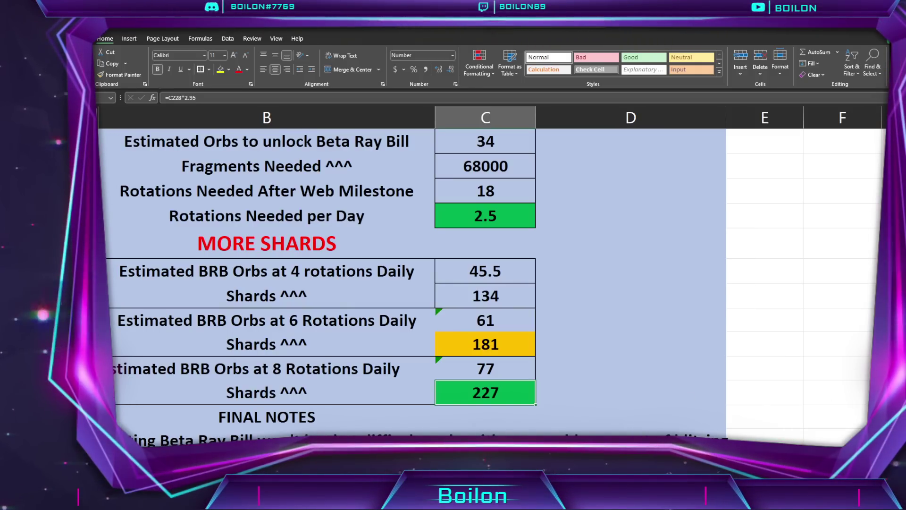
Step: Set the Average Orb Fragments per Blitz Win to 60
{"action": "scroll", "coordinate": [410, 283], "scroll_direction": "up", "scroll_amount": 3}
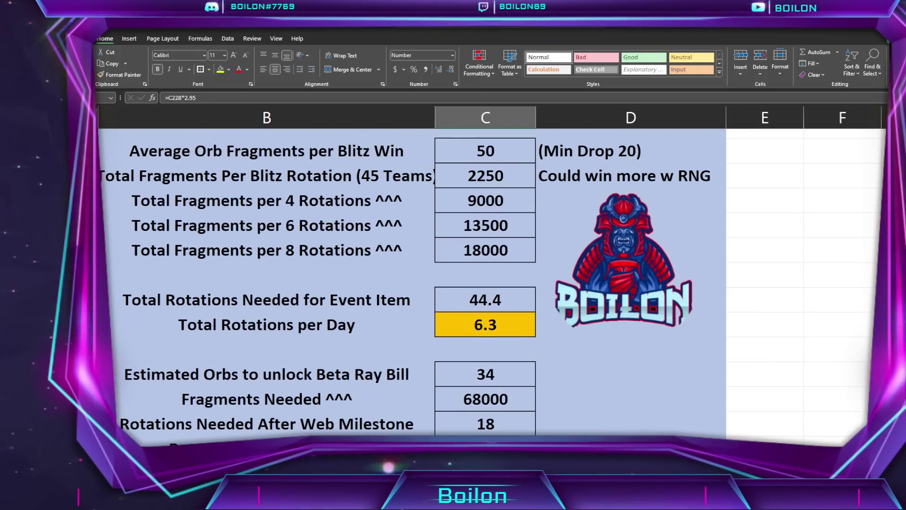
{"action": "scroll", "coordinate": [472, 238], "scroll_direction": "up", "scroll_amount": 3}
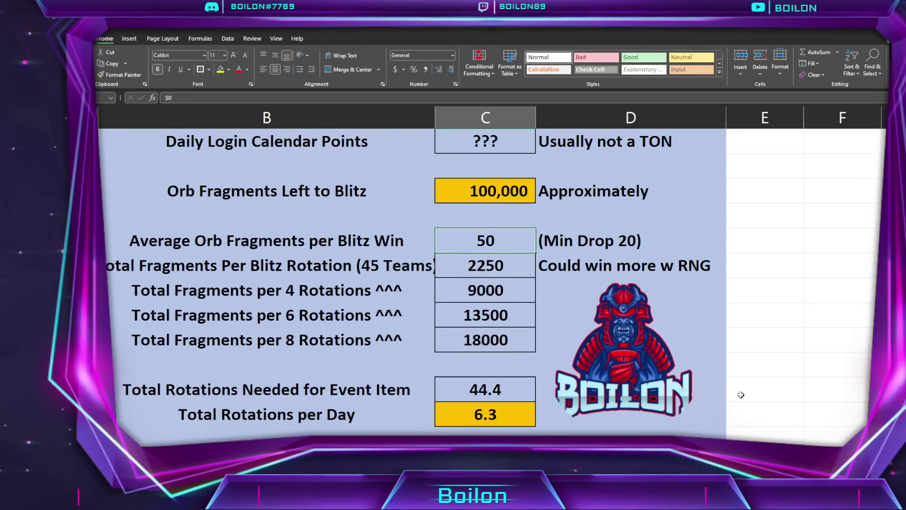
{"action": "type", "text": "60"}
{"action": "key", "text": "Return"}
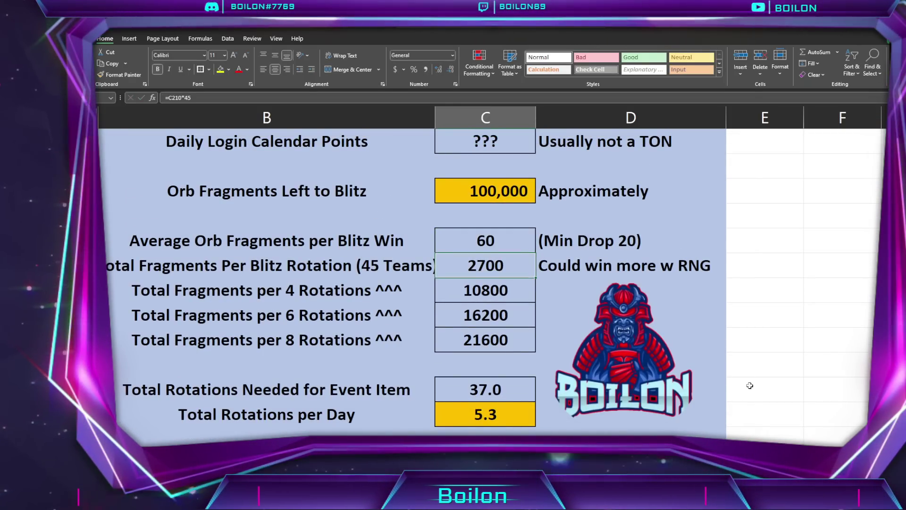
Step: Review the recalculated rotations for the event item and Beta Ray Bill, and the orb and shard estimates at 4, 6 and 8 rotations
{"action": "scroll", "coordinate": [520, 304], "scroll_direction": "down", "scroll_amount": 2}
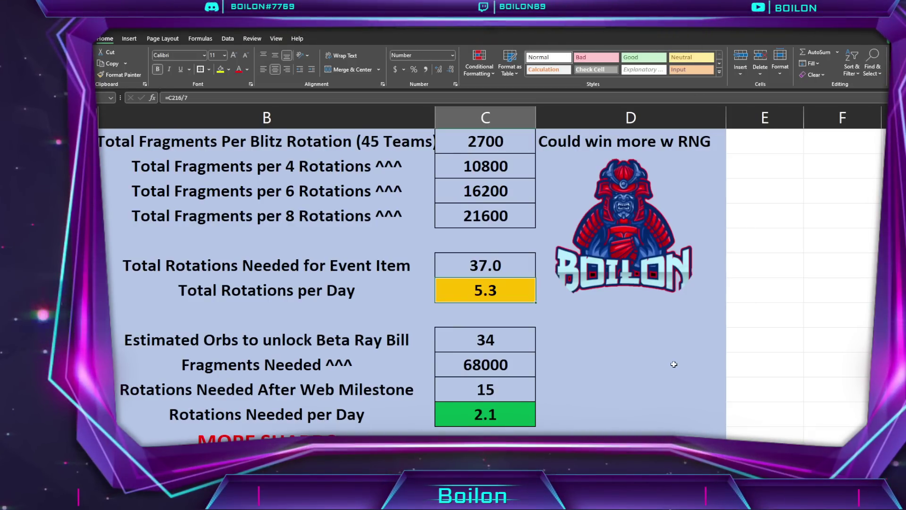
{"action": "key", "text": "Down"}
{"action": "key", "text": "Down"}
{"action": "key", "text": "Down"}
{"action": "key", "text": "Down"}
{"action": "key", "text": "Down"}
{"action": "key", "text": "Down"}
{"action": "key", "text": "Down"}
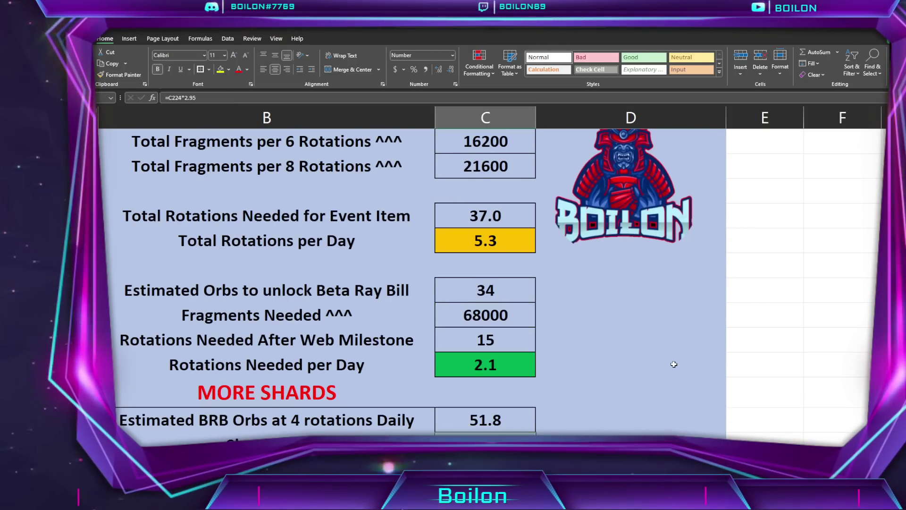
{"action": "key", "text": "Down"}
{"action": "key", "text": "Down"}
{"action": "key", "text": "Down"}
{"action": "key", "text": "Down"}
{"action": "key", "text": "Down"}
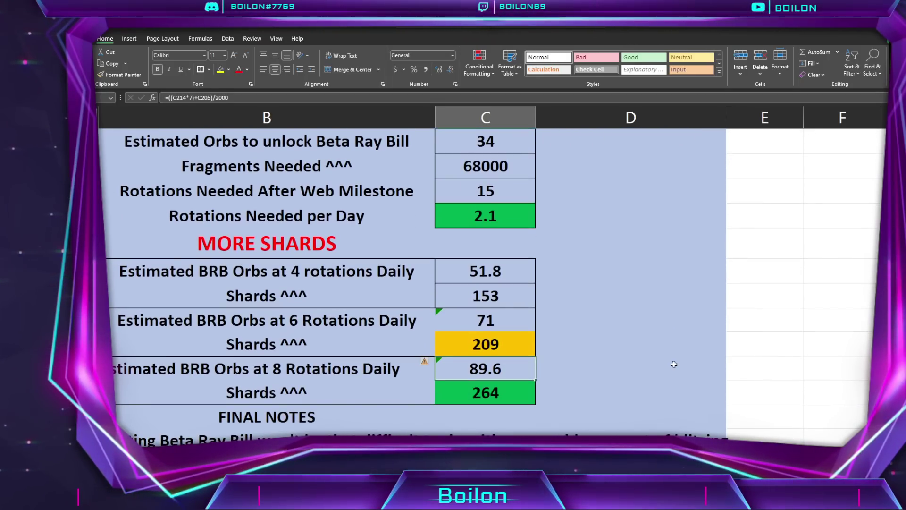
{"action": "left_click", "coordinate": [499, 347]}
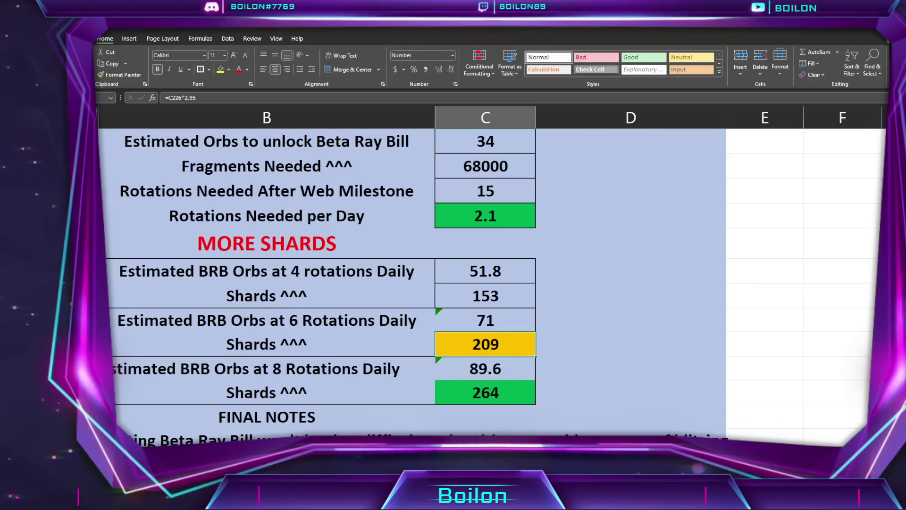
Step: Set the Average Orb Fragments per Blitz Win back to 50
{"action": "scroll", "coordinate": [491, 278], "scroll_direction": "up", "scroll_amount": 3}
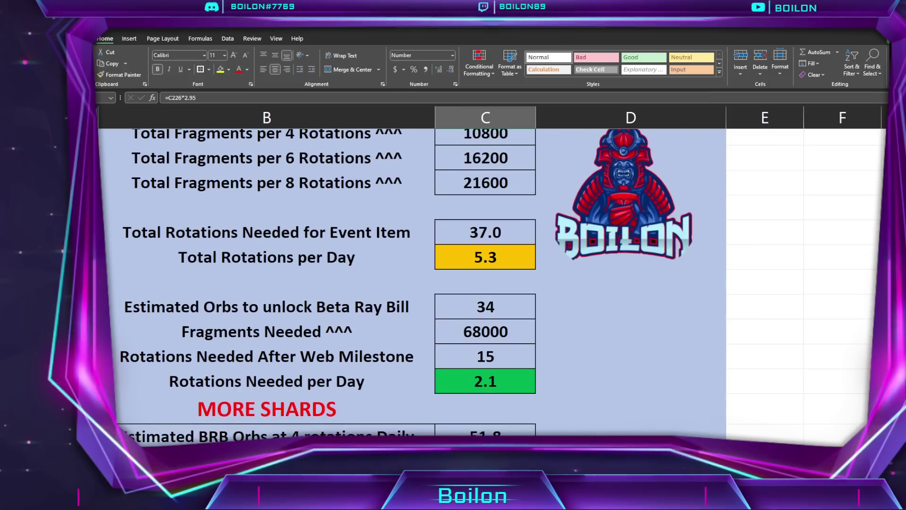
{"action": "scroll", "coordinate": [491, 278], "scroll_direction": "up", "scroll_amount": 1}
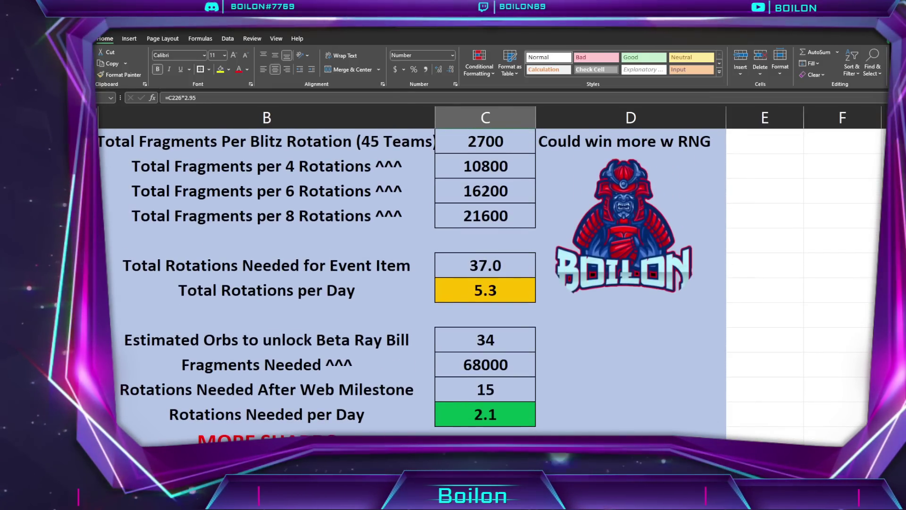
{"action": "scroll", "coordinate": [792, 350], "scroll_direction": "up", "scroll_amount": 3}
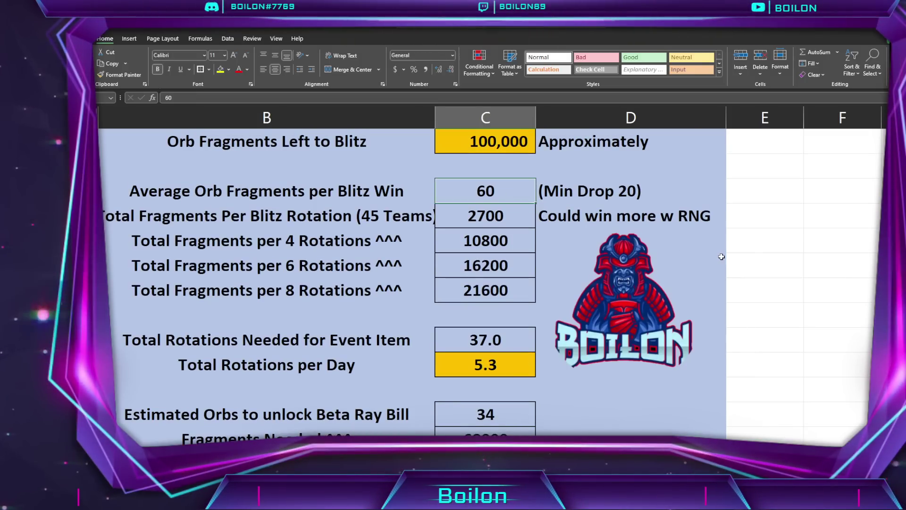
{"action": "type", "text": "50"}
{"action": "key", "text": "Return"}
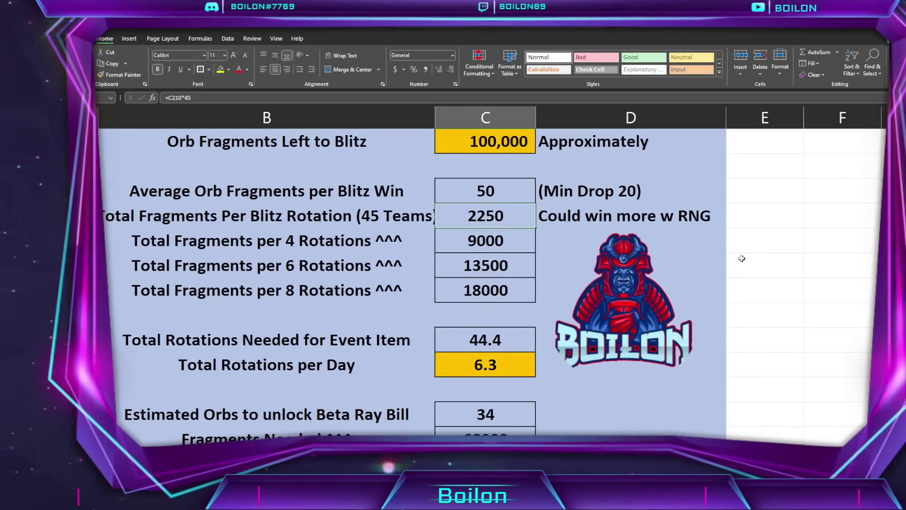
Step: Read the FINAL NOTES about getting Beta Ray Bill, earning more shards and obtaining the event item
{"action": "scroll", "coordinate": [742, 259], "scroll_direction": "down", "scroll_amount": 3}
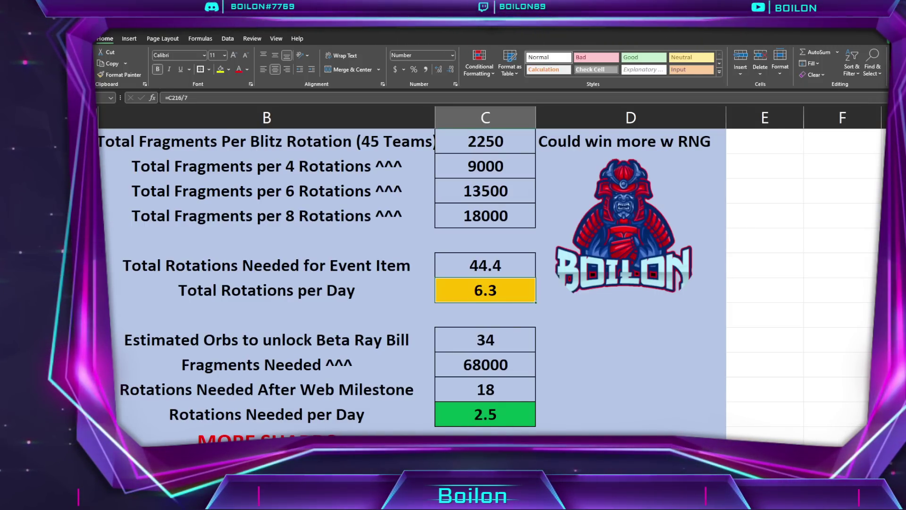
{"action": "scroll", "coordinate": [411, 278], "scroll_direction": "down", "scroll_amount": 4}
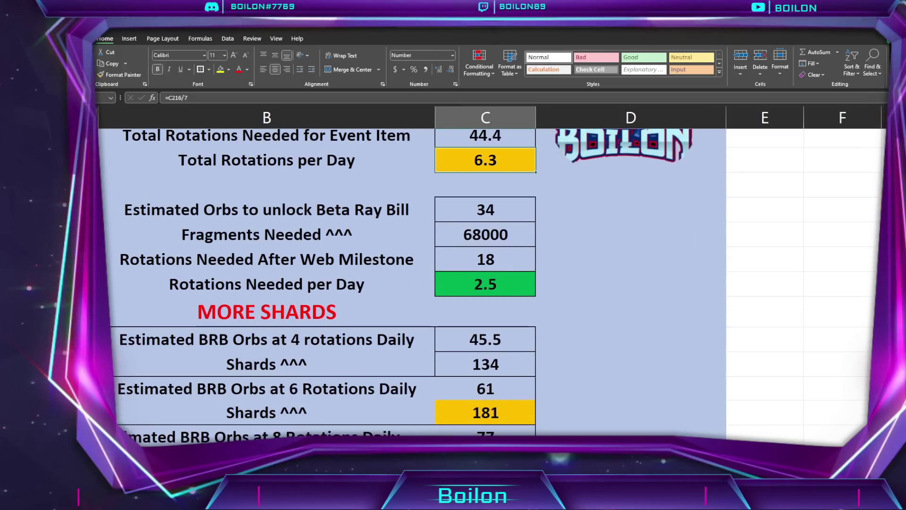
{"action": "left_click", "coordinate": [283, 389]}
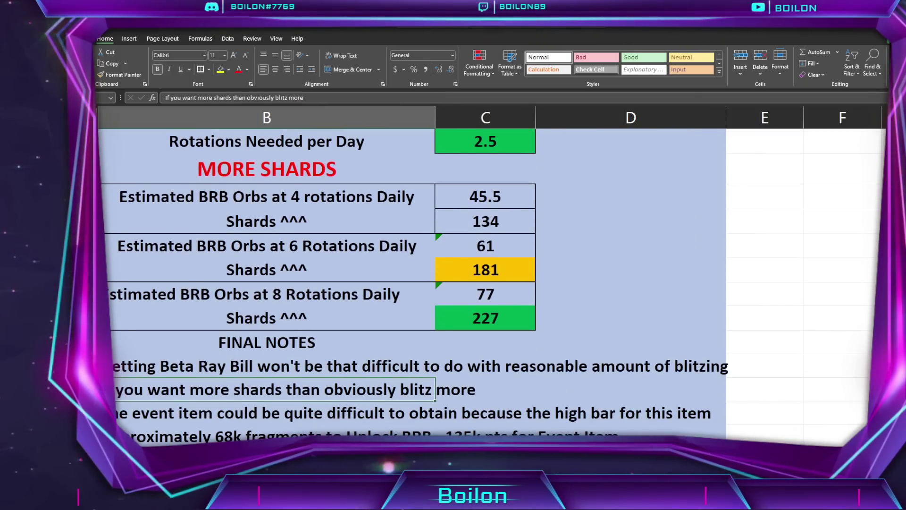
{"action": "scroll", "coordinate": [801, 420], "scroll_direction": "down", "scroll_amount": 1}
{"action": "left_click", "coordinate": [435, 354]}
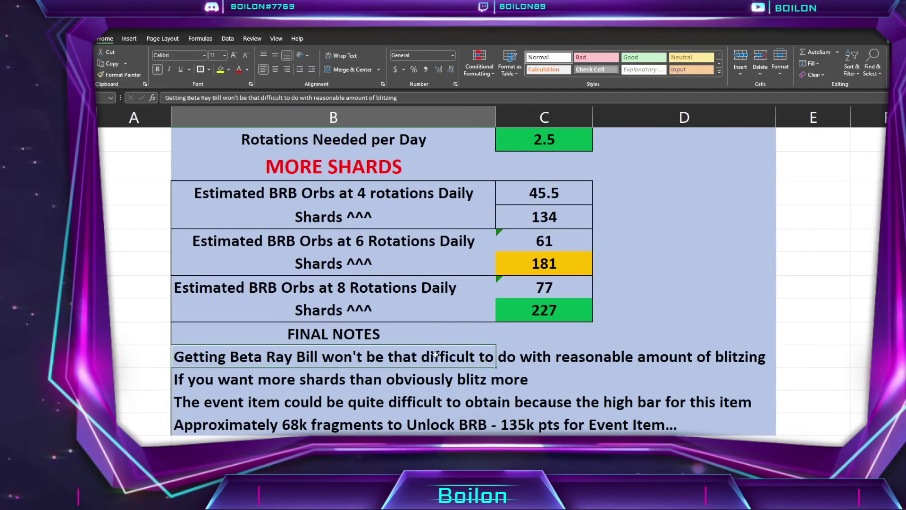
{"action": "left_click", "coordinate": [330, 379]}
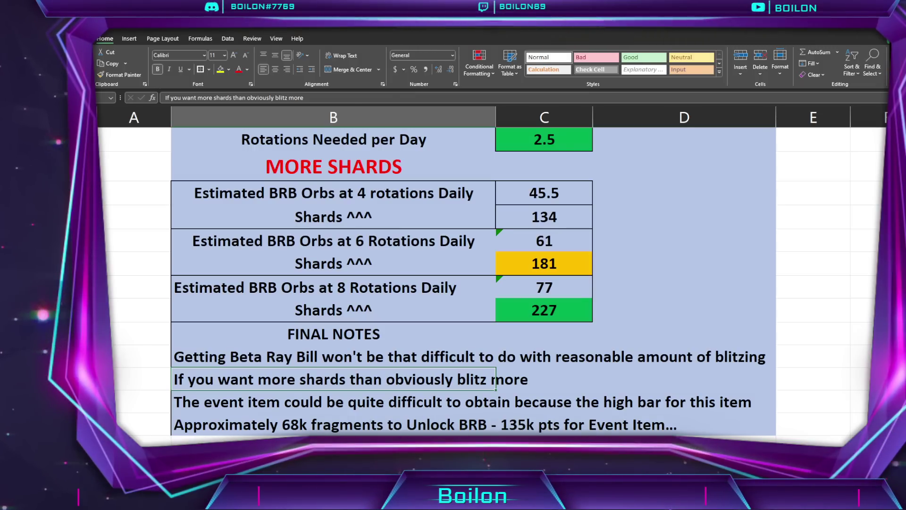
{"action": "left_click", "coordinate": [496, 402]}
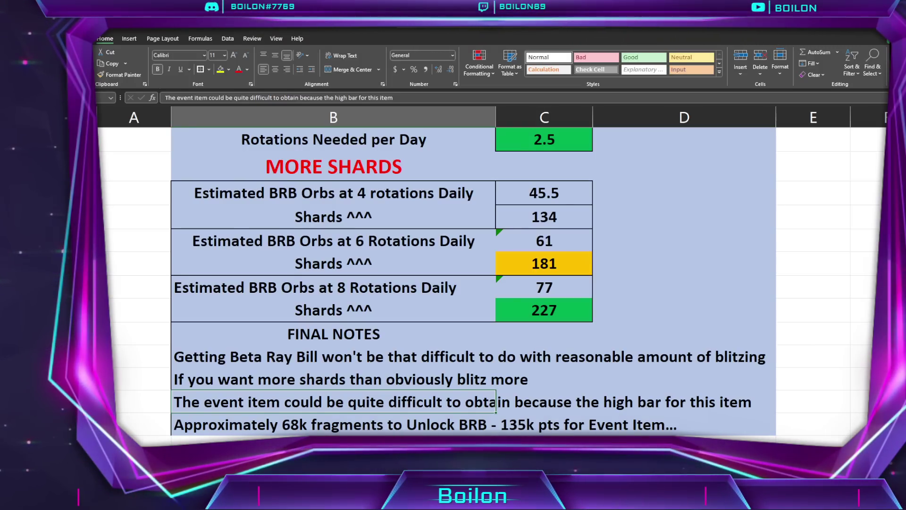
{"action": "left_click", "coordinate": [494, 424]}
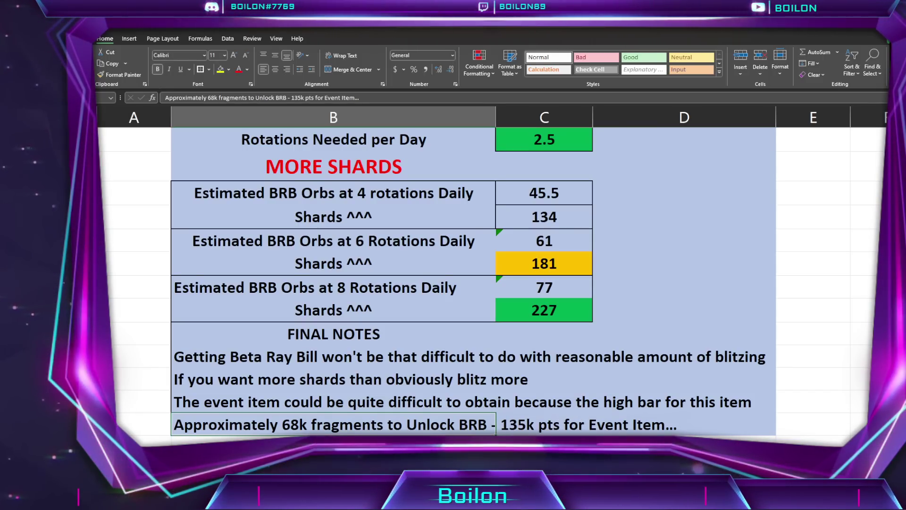
Step: Switch to the game's Main orb store and open a single Apocalypse Bounty Orb
{"action": "key", "text": "alt+Tab"}
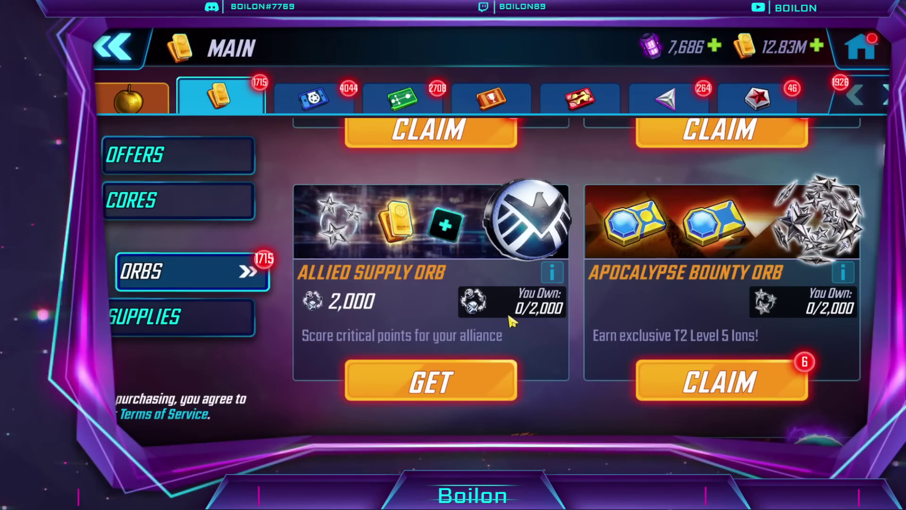
{"action": "left_click", "coordinate": [683, 398]}
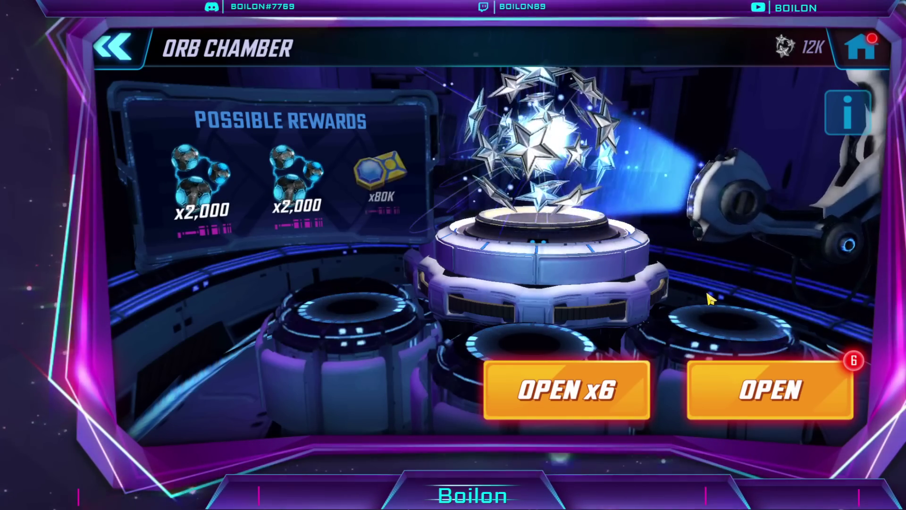
{"action": "left_click", "coordinate": [817, 390]}
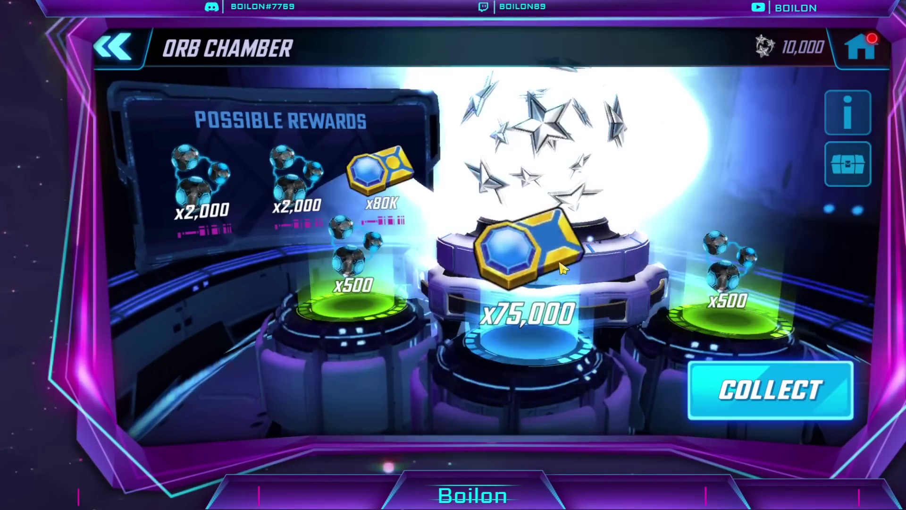
Step: Check the details of the 75,000 ions reward and collect the rewards from the opened Apocalypse Bounty Orb
{"action": "left_click", "coordinate": [562, 268]}
{"action": "left_click", "coordinate": [771, 410]}
{"action": "left_click", "coordinate": [775, 398]}
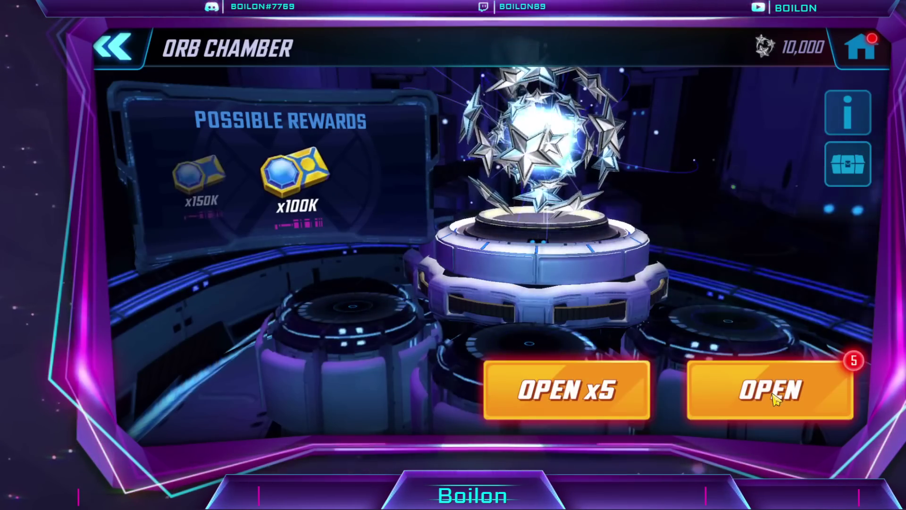
Step: Open two more orbs one at a time, checking the T2 Level 5 and T2 Level 4 Ions details and collecting the rewards
{"action": "left_click", "coordinate": [776, 395]}
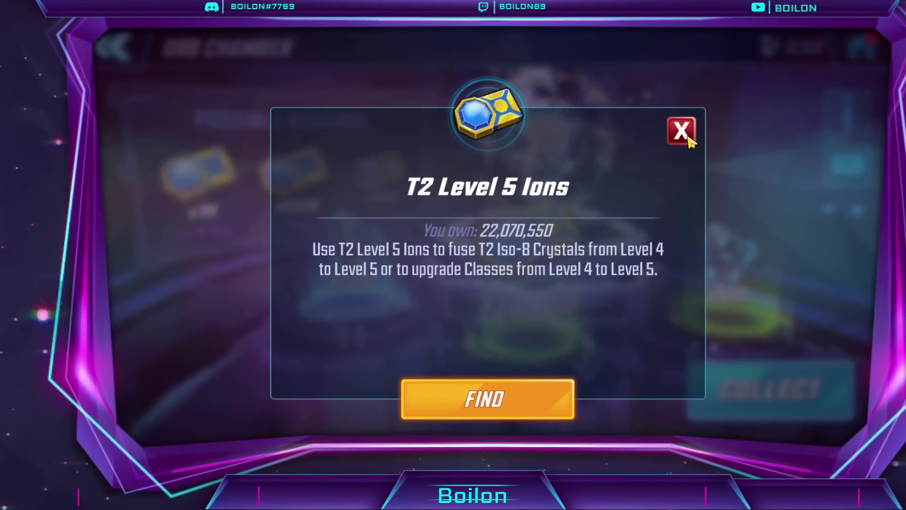
{"action": "left_click", "coordinate": [688, 138]}
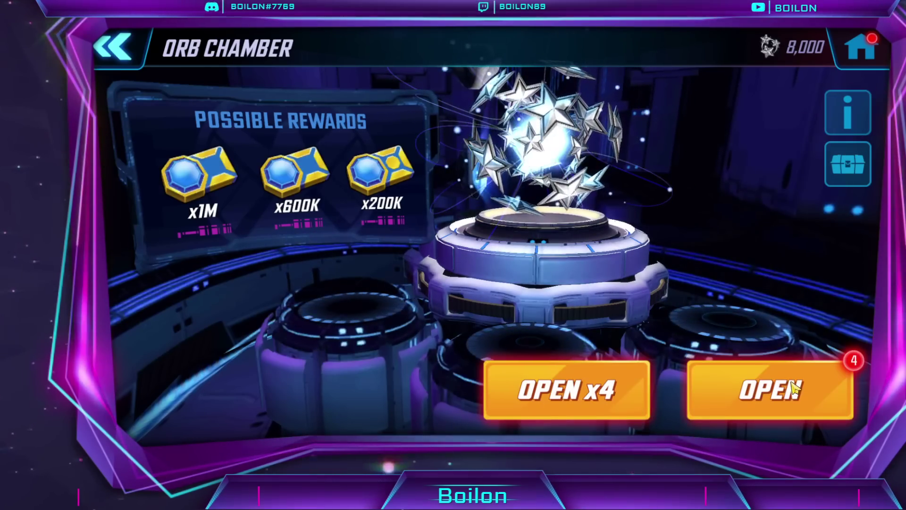
{"action": "left_click", "coordinate": [797, 389]}
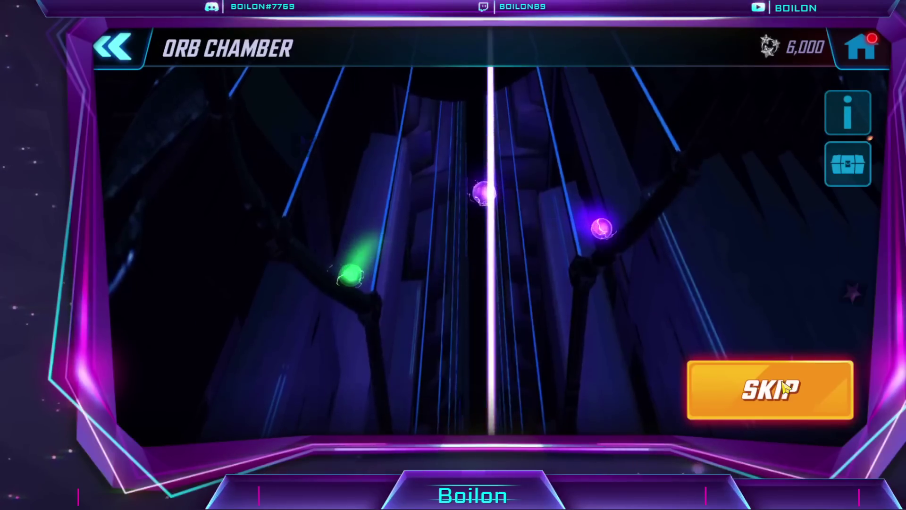
{"action": "left_click", "coordinate": [560, 250]}
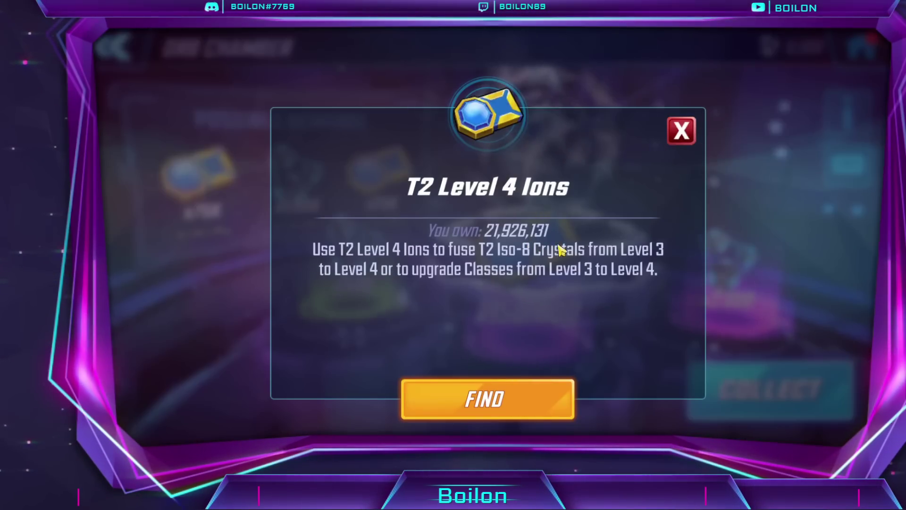
{"action": "left_click", "coordinate": [690, 128]}
{"action": "left_click", "coordinate": [768, 393]}
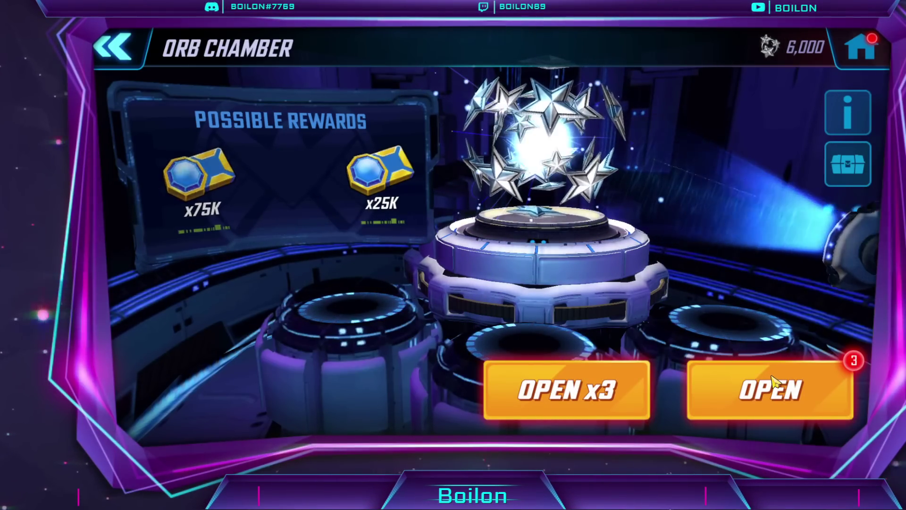
Step: Open another two orbs singly, viewing the T2 Level 5 Ions details for each and collecting the rewards
{"action": "left_click", "coordinate": [773, 382]}
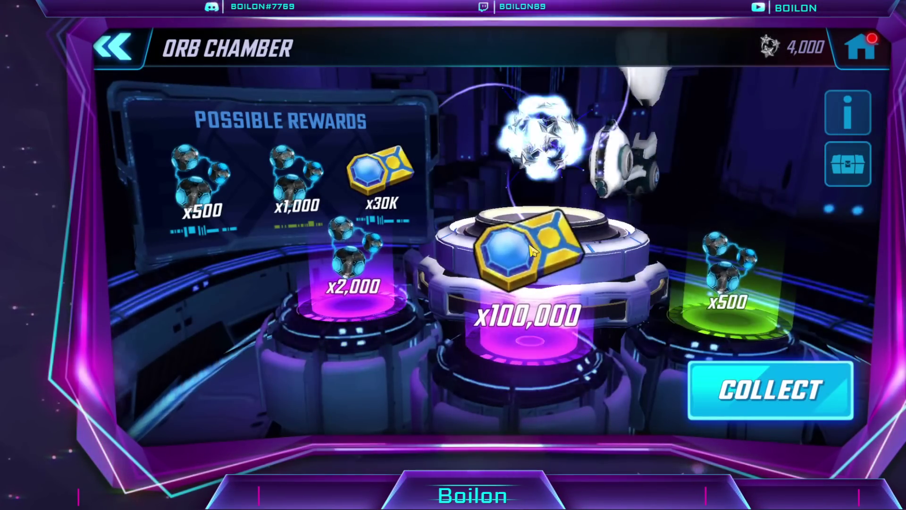
{"action": "left_click", "coordinate": [535, 253]}
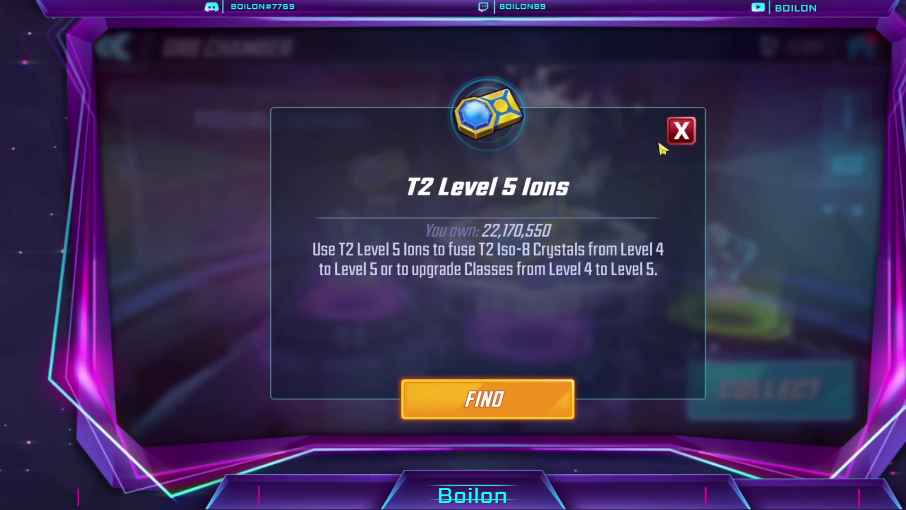
{"action": "left_click", "coordinate": [680, 132]}
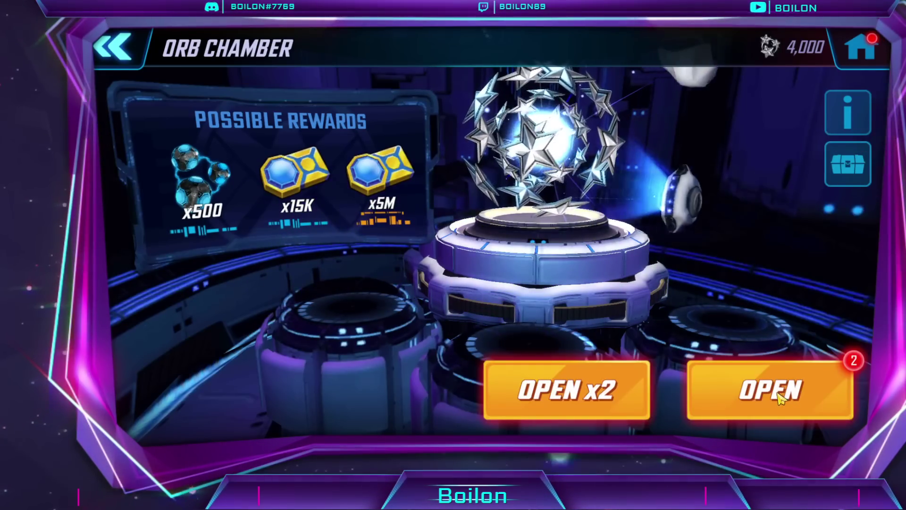
{"action": "left_click", "coordinate": [778, 397]}
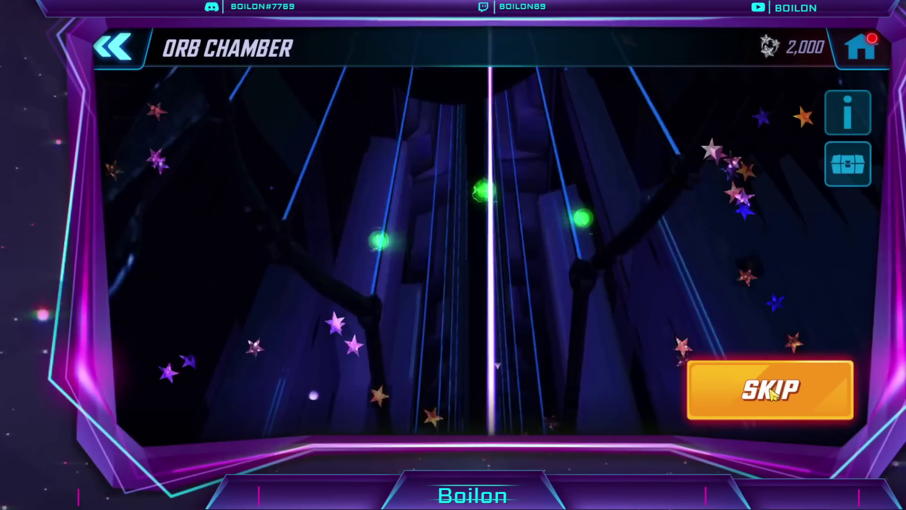
{"action": "left_click", "coordinate": [566, 256]}
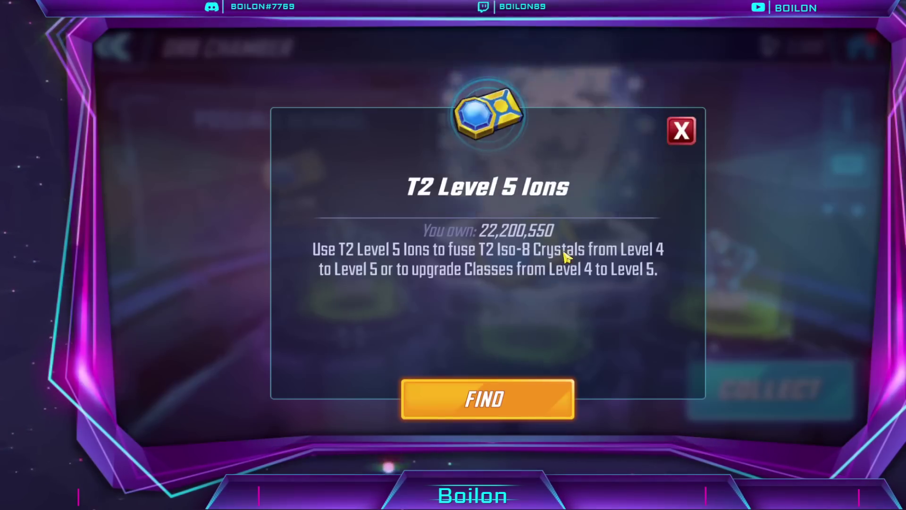
{"action": "left_click", "coordinate": [682, 131]}
{"action": "left_click", "coordinate": [815, 385]}
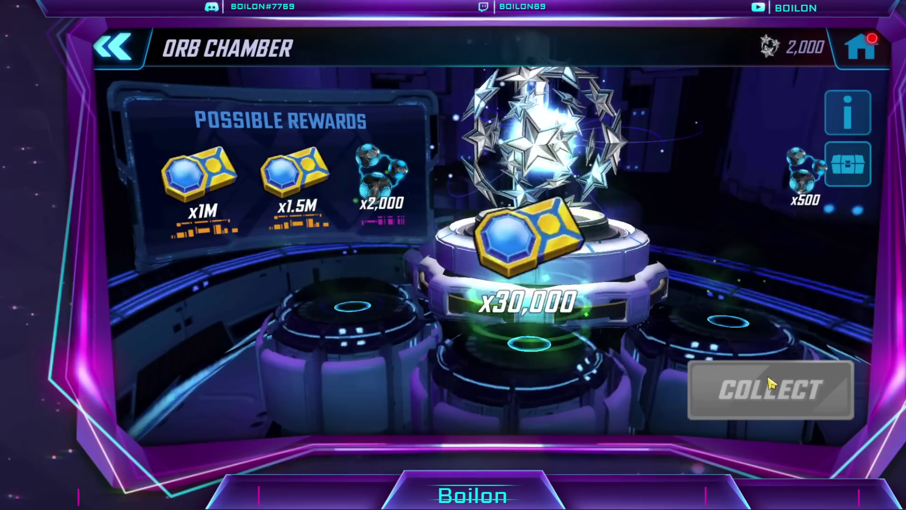
Step: Open the last available orb, check its T2 Level 5 Ions details and collect the rewards
{"action": "left_click", "coordinate": [806, 405]}
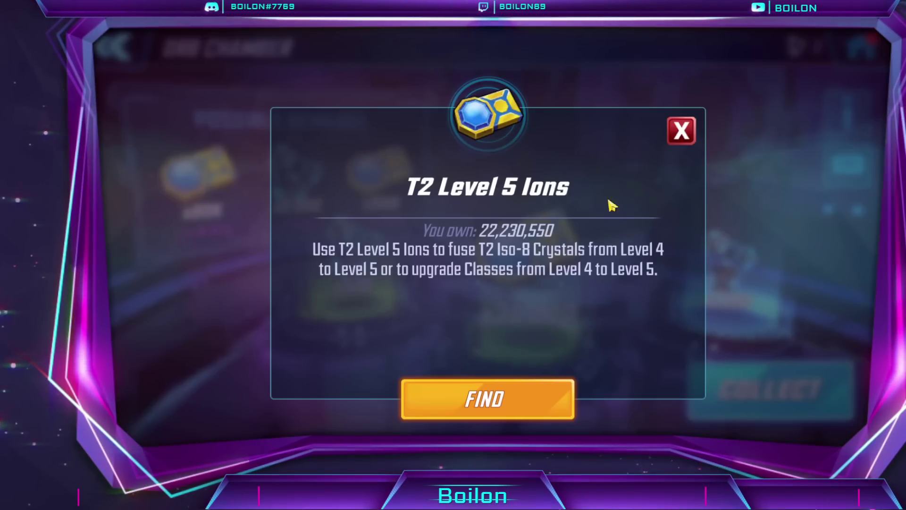
{"action": "left_click", "coordinate": [682, 131]}
{"action": "left_click", "coordinate": [741, 385]}
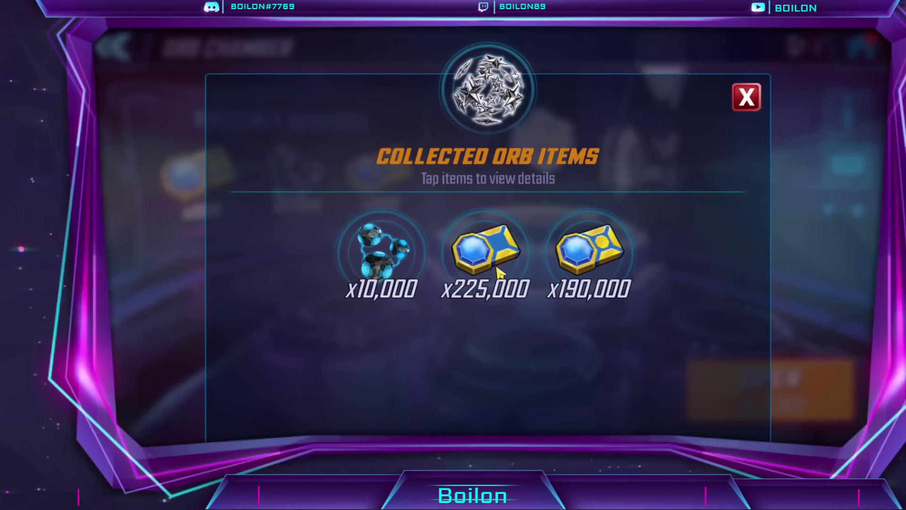
Step: Review the T2 Level 4 and T2 Level 5 Ions details in the collected items summary and return to the game's home screen
{"action": "left_click", "coordinate": [490, 264]}
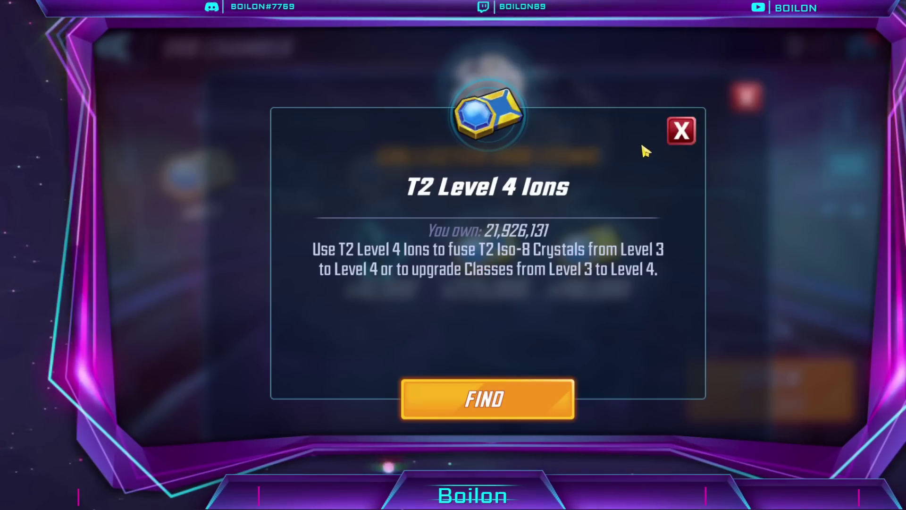
{"action": "left_click", "coordinate": [682, 131]}
{"action": "left_click", "coordinate": [613, 232]}
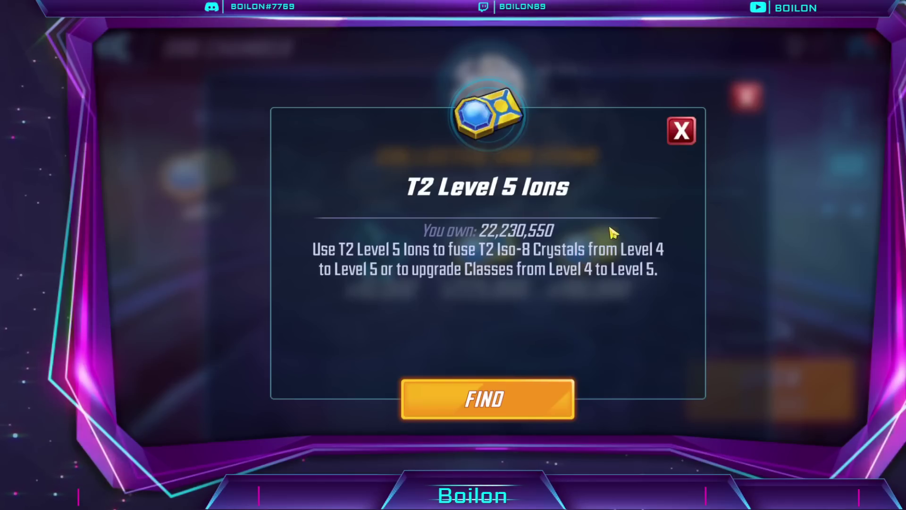
{"action": "left_click", "coordinate": [692, 141]}
{"action": "left_click", "coordinate": [745, 96]}
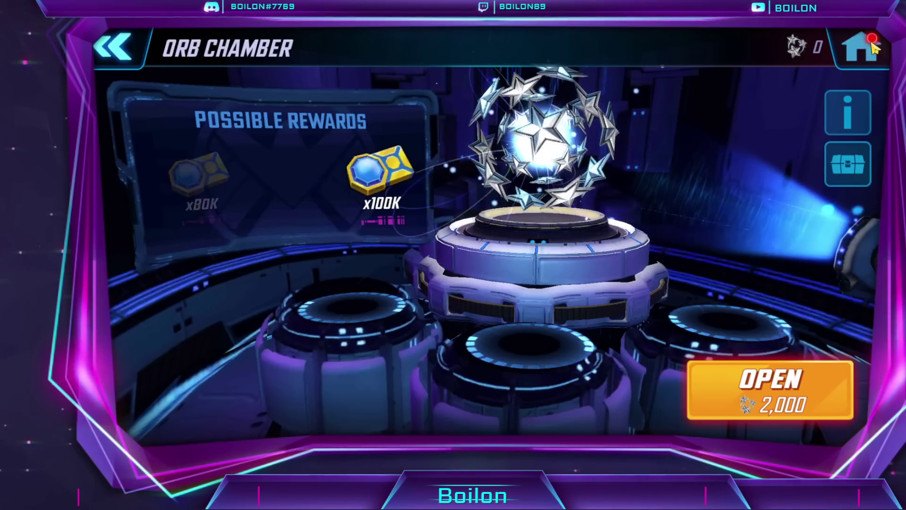
{"action": "left_click", "coordinate": [860, 48]}
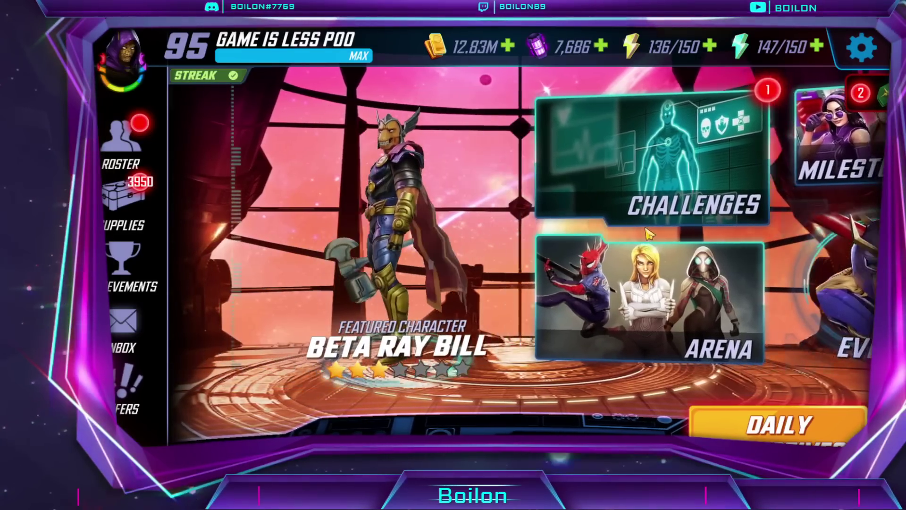